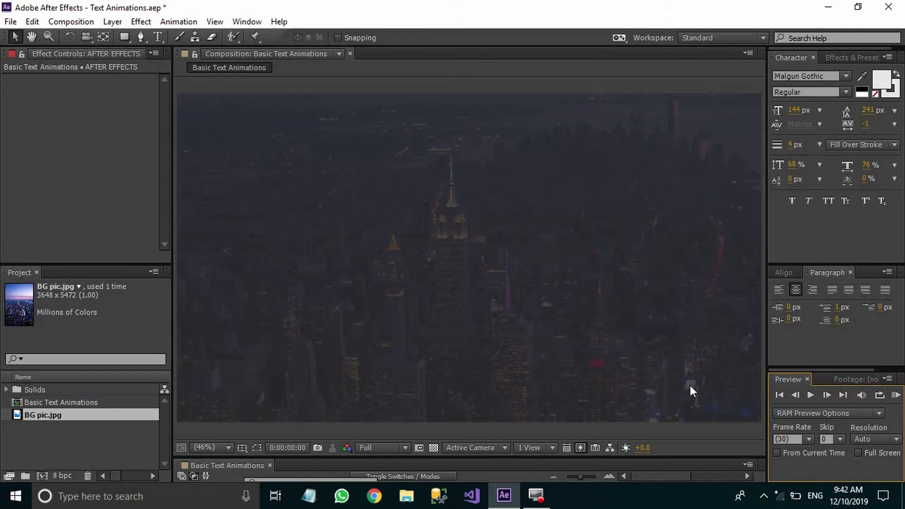
Preview the Basic Text Animations composition, and enlarge the timeline area to show all its layers.
left_click(806, 397)
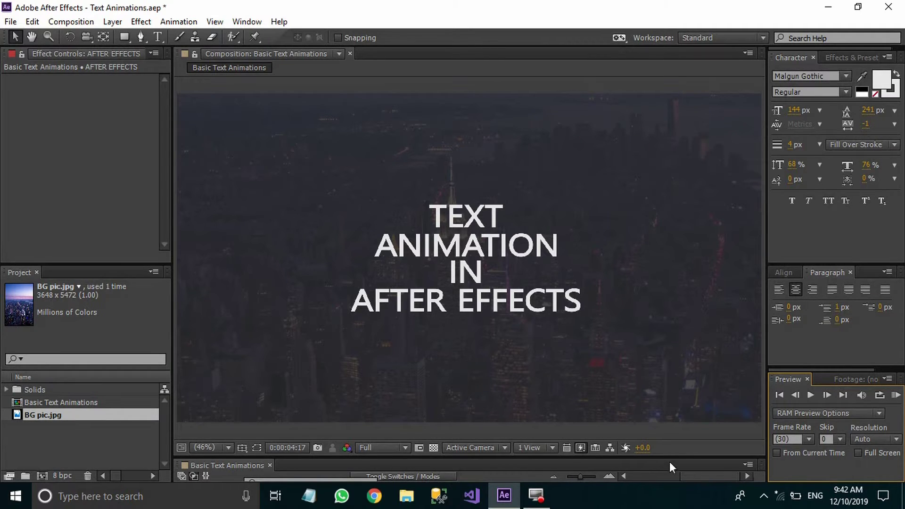
left_click_drag(670, 458, 688, 312)
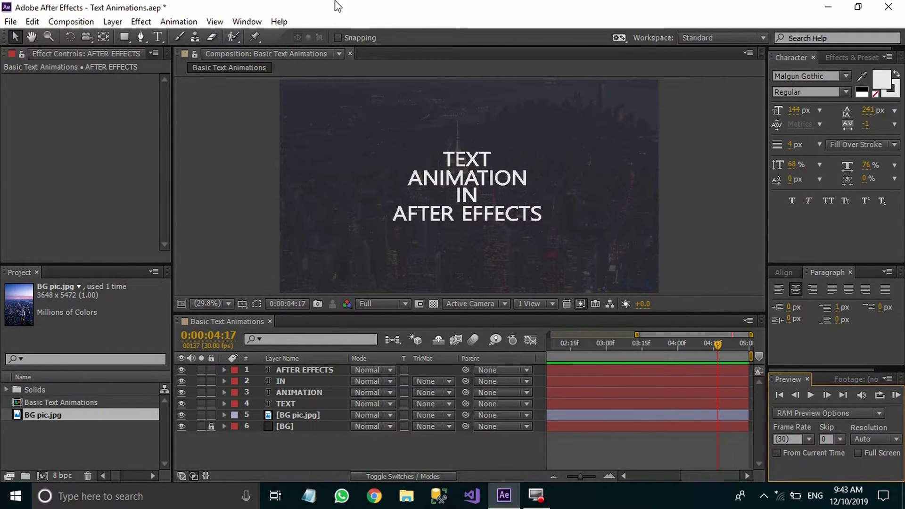
Create a new composition named Text Animation and close the Basic Text Animations timeline.
left_click(57, 23)
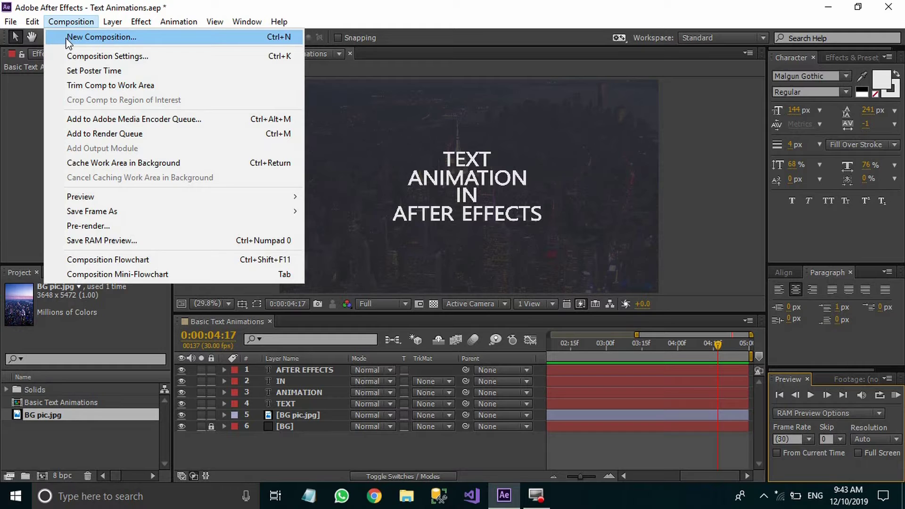
left_click(69, 38)
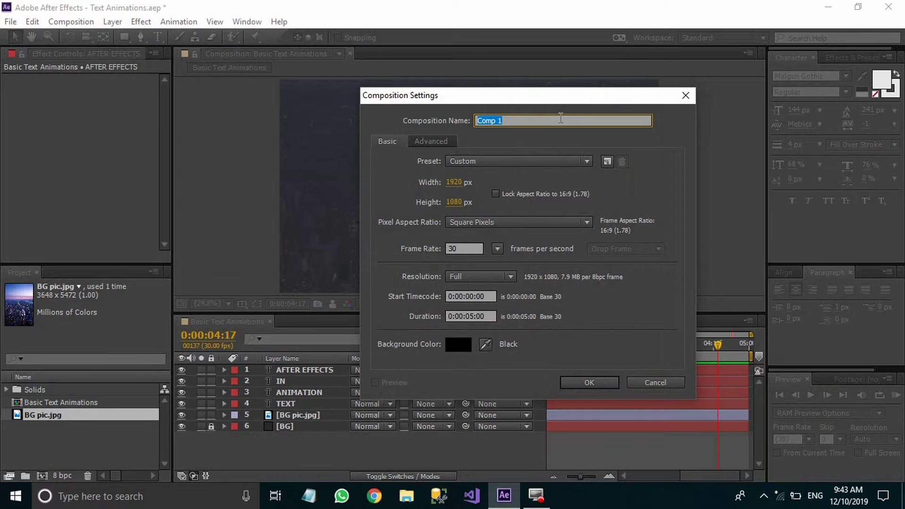
type("Text Animation")
left_click(566, 384)
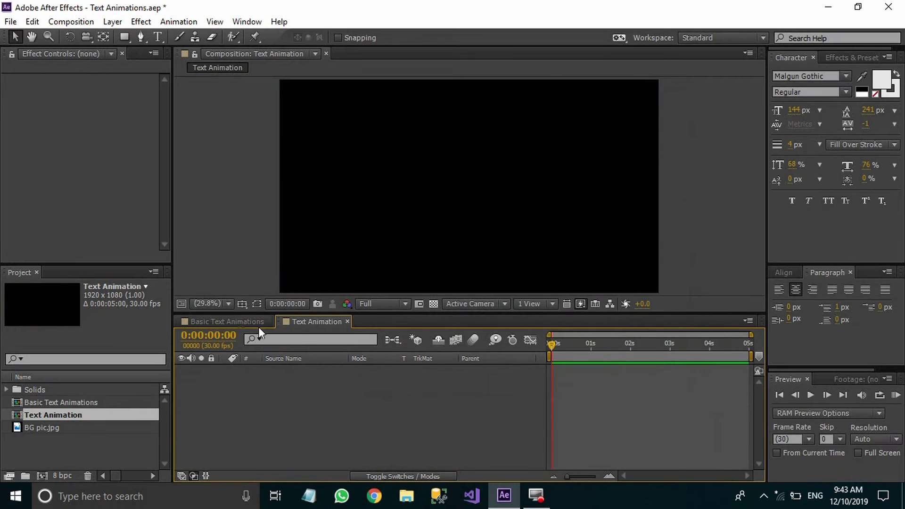
left_click(270, 321)
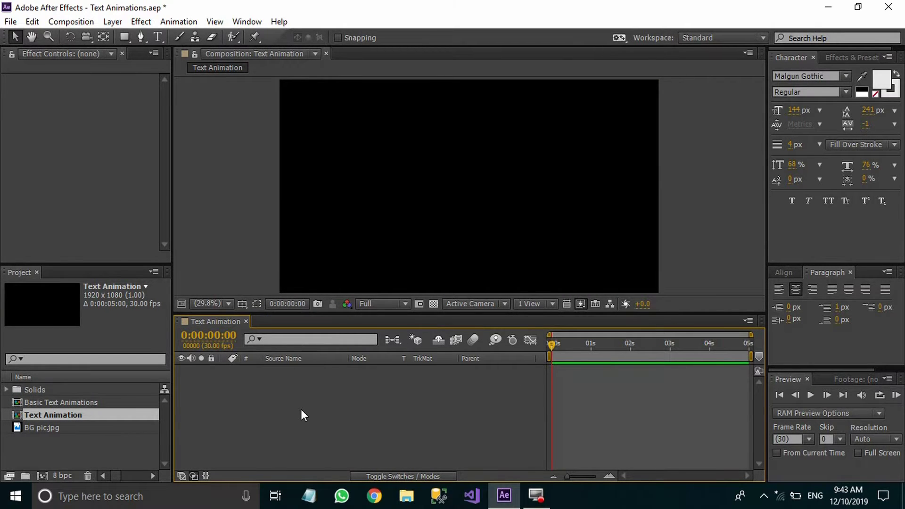
Add a composition-sized solid named BG in dark gray 2B2A2A and lock its layer.
right_click(367, 403)
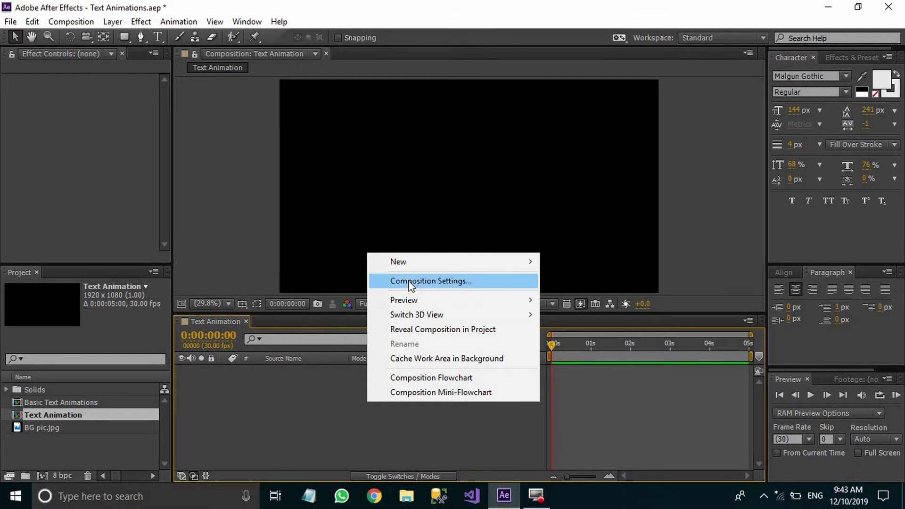
mouse_move(411, 263)
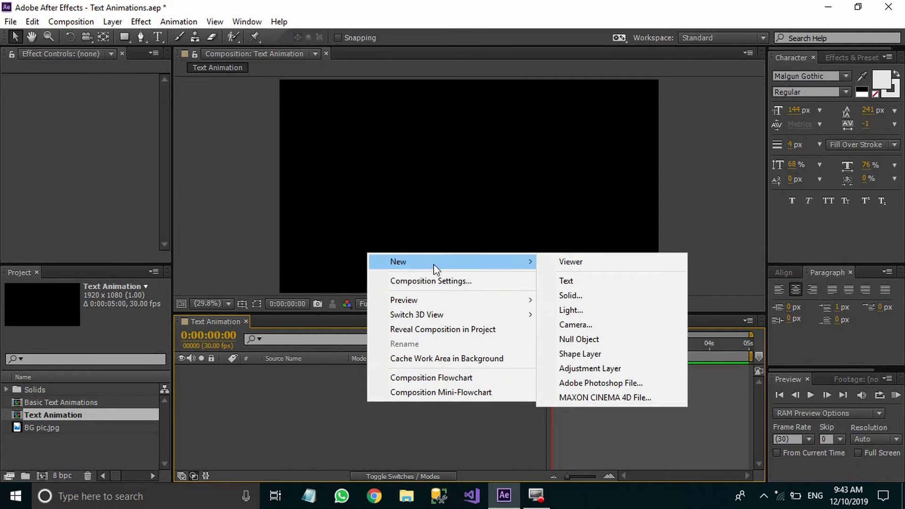
left_click(573, 297)
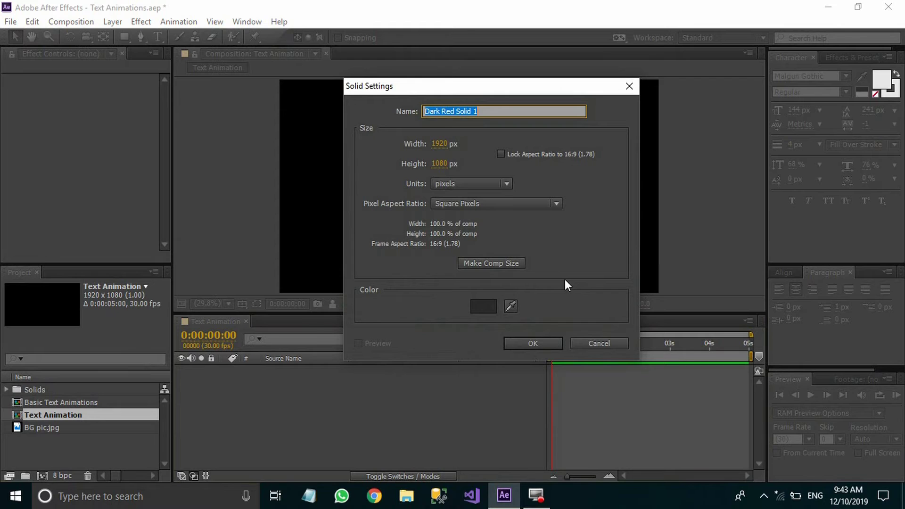
type("BG")
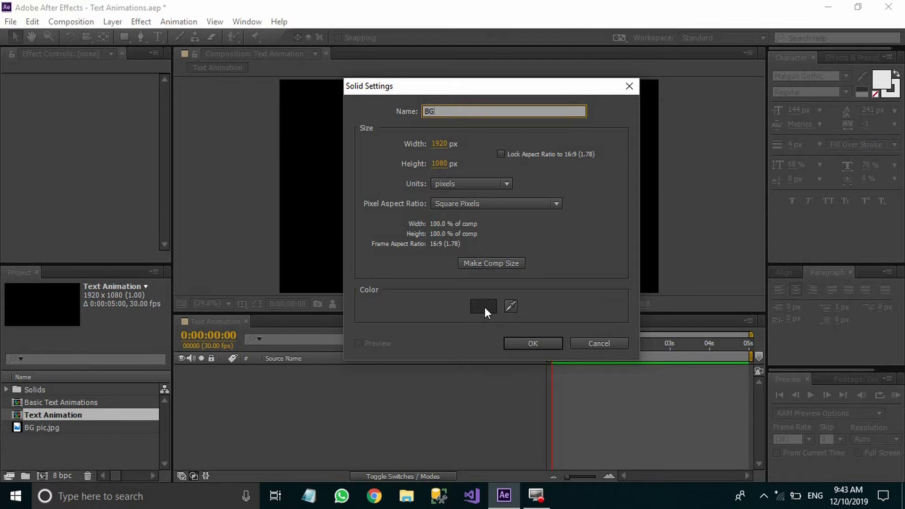
left_click(483, 307)
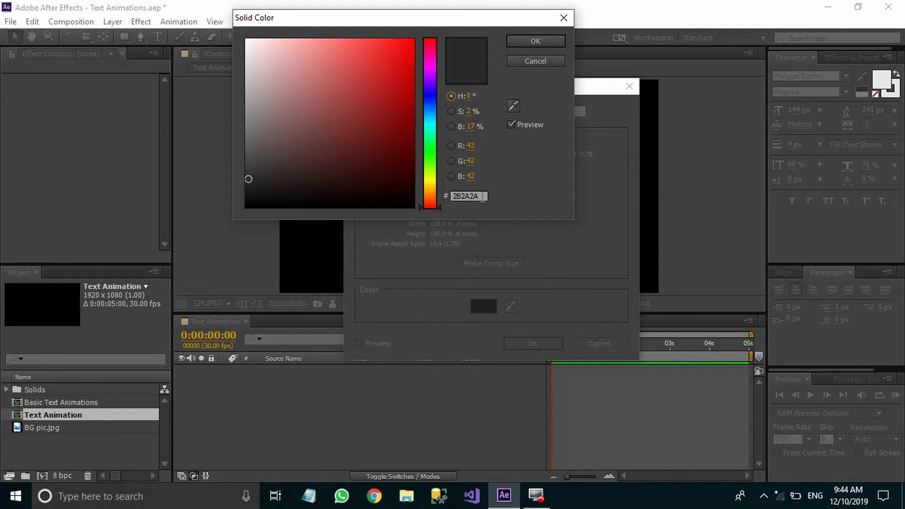
left_click(532, 41)
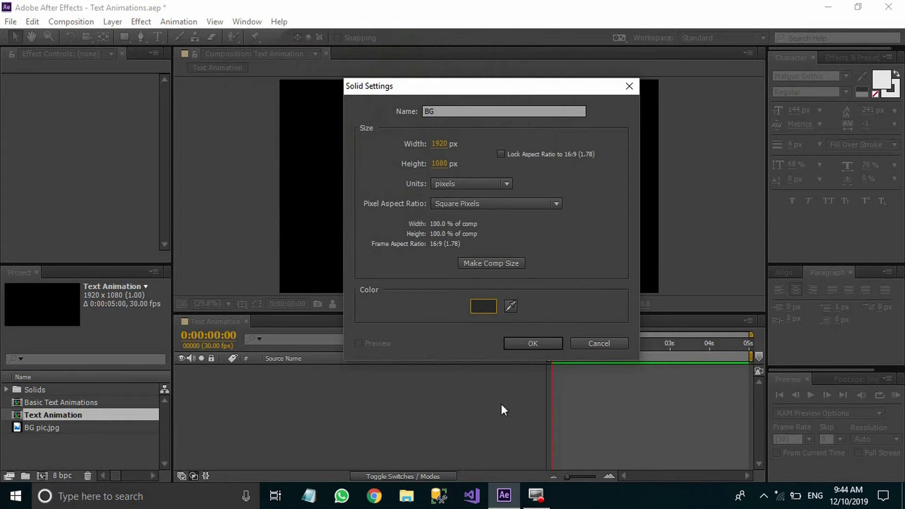
left_click(524, 343)
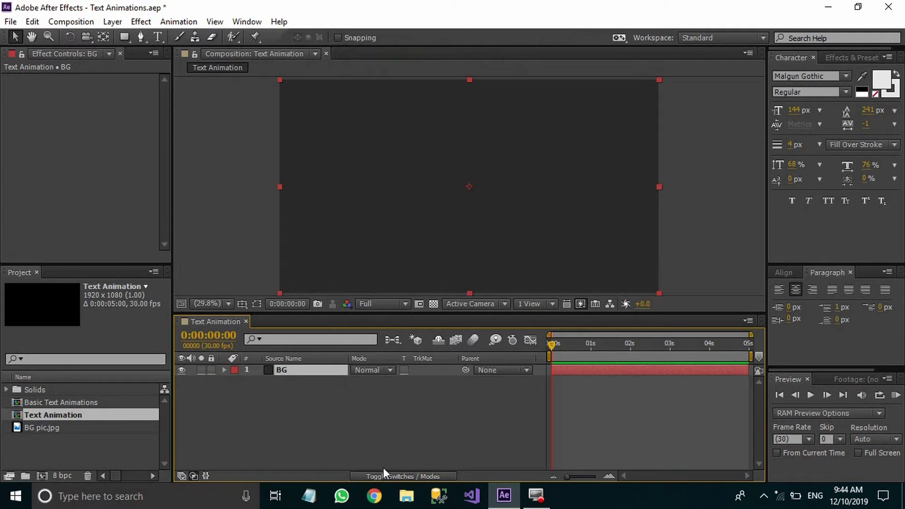
left_click(373, 427)
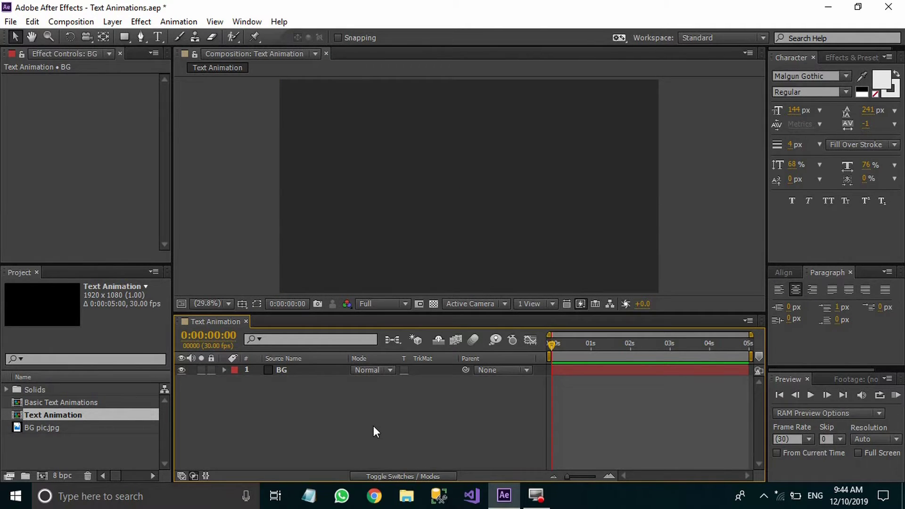
left_click(211, 370)
Place BG pic.jpg above the BG solid at 15% opacity and lock its layer.
left_click(32, 429)
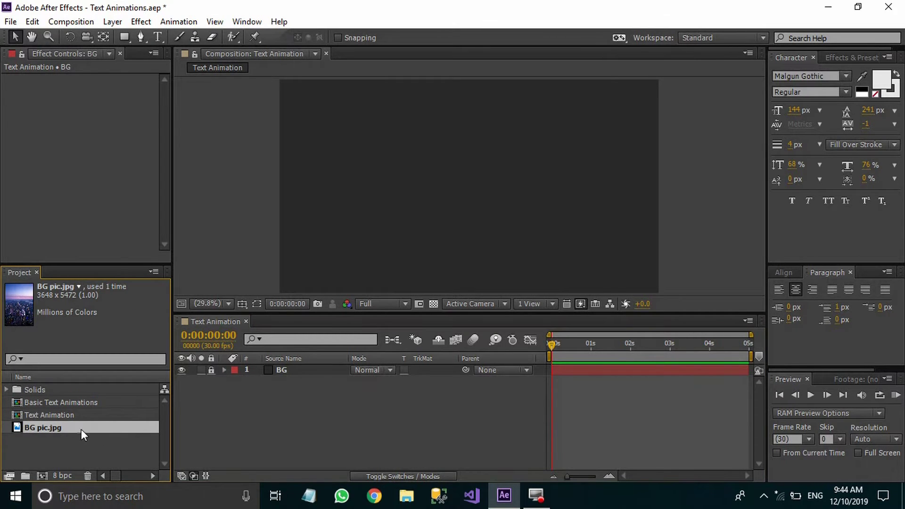
left_click_drag(45, 429, 253, 365)
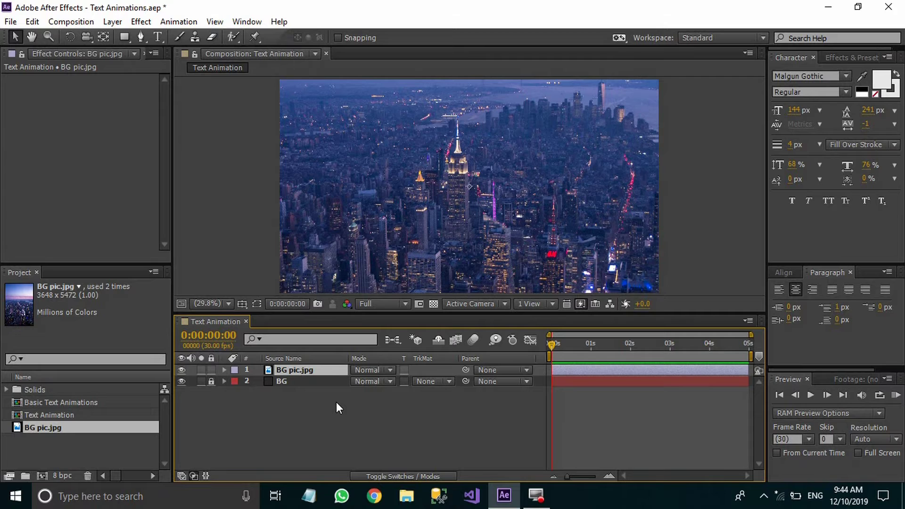
key("t")
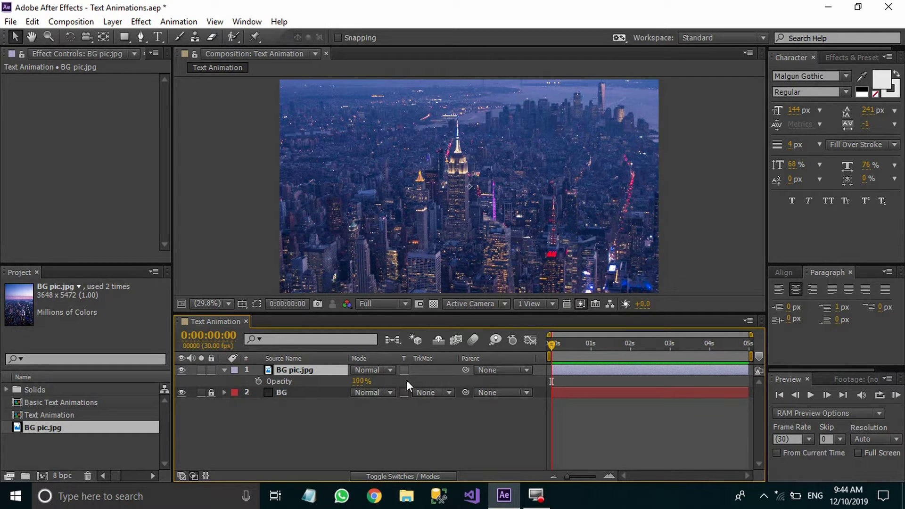
left_click(359, 383)
type("15")
left_click(403, 422)
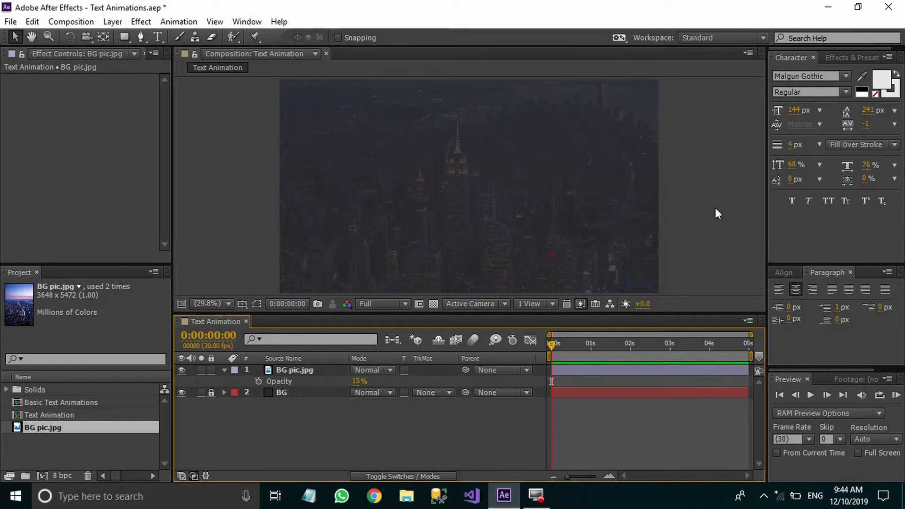
left_click(225, 370)
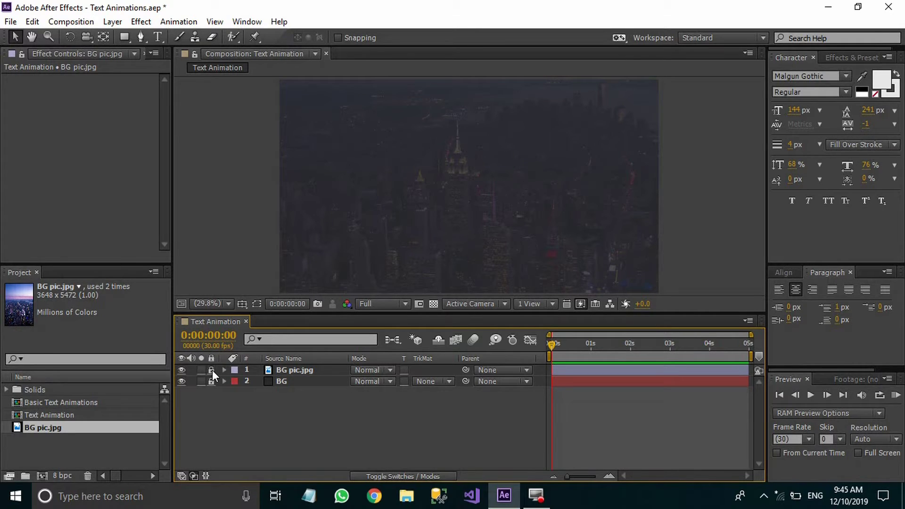
Add a text layer reading TEXT at the center of the composition.
right_click(338, 433)
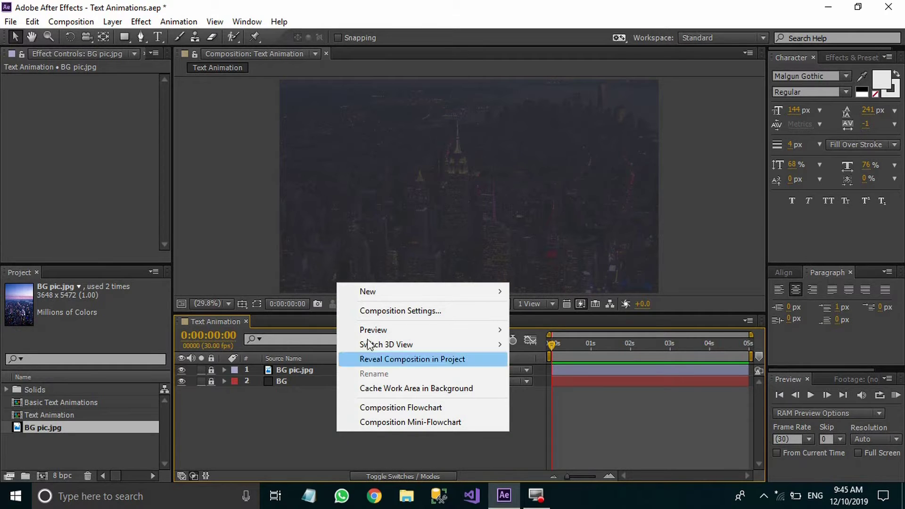
mouse_move(431, 293)
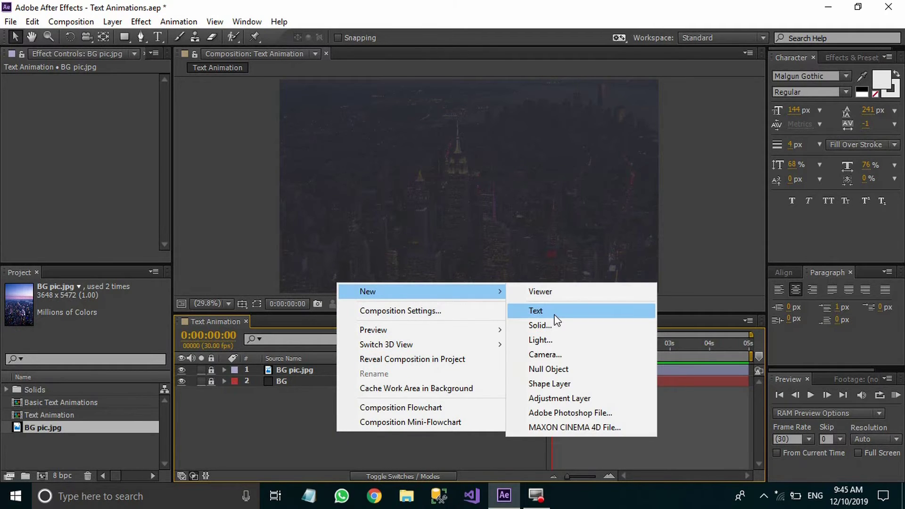
left_click(556, 312)
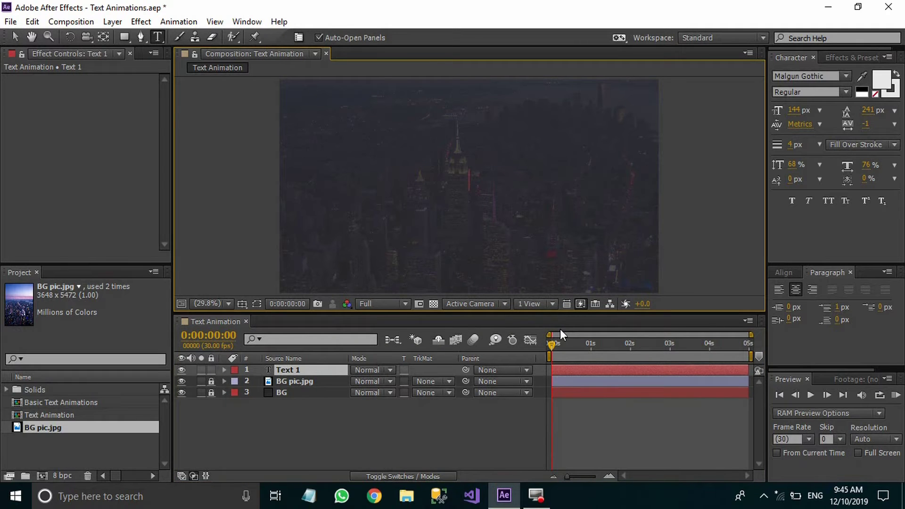
type("TEXT")
Add a second text layer reading ANIMATIONS and place it directly below the word TEXT.
right_click(388, 291)
mouse_move(453, 299)
left_click(585, 320)
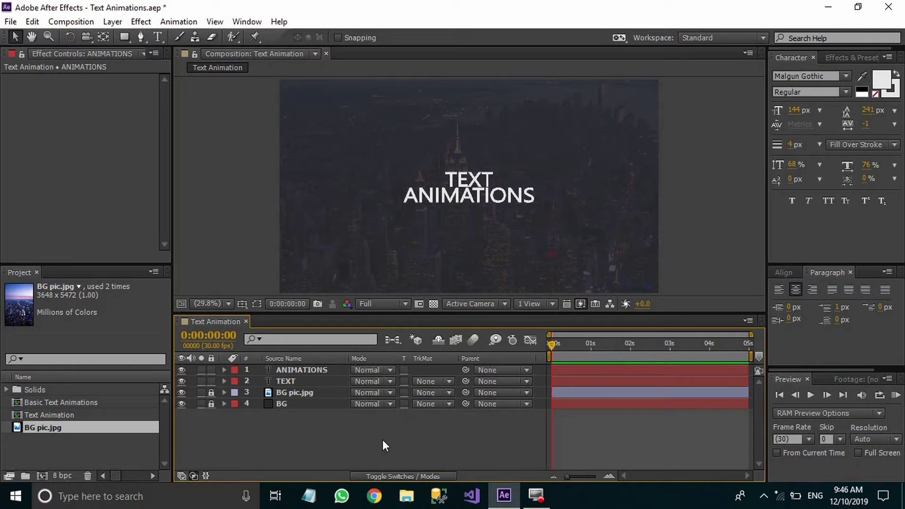
Add a text layer reading IN and place it directly below ANIMATIONS.
right_click(383, 440)
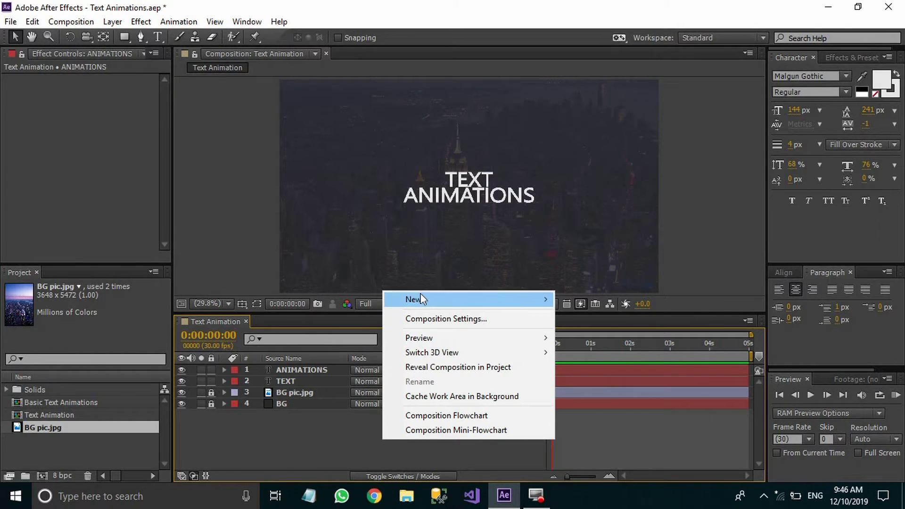
mouse_move(420, 298)
left_click(576, 319)
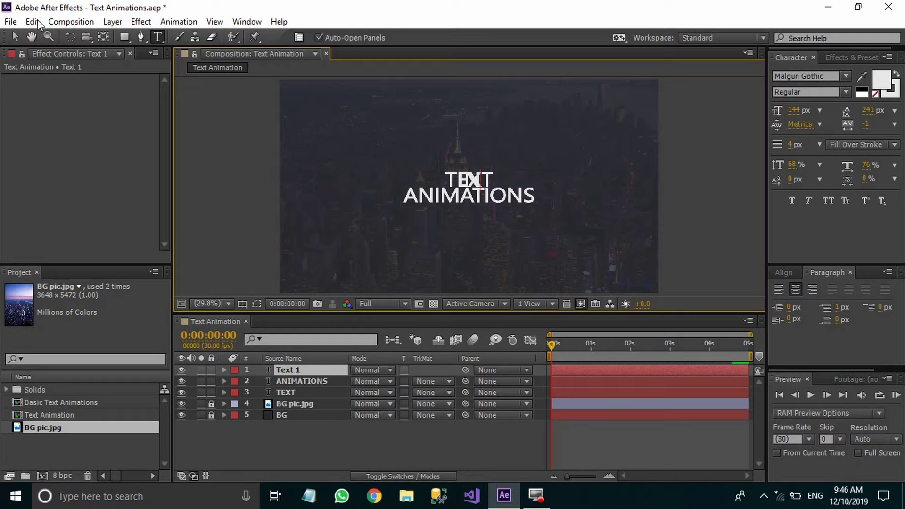
type("IN")
left_click(15, 36)
left_click_drag(469, 188, 465, 214)
left_click(421, 446)
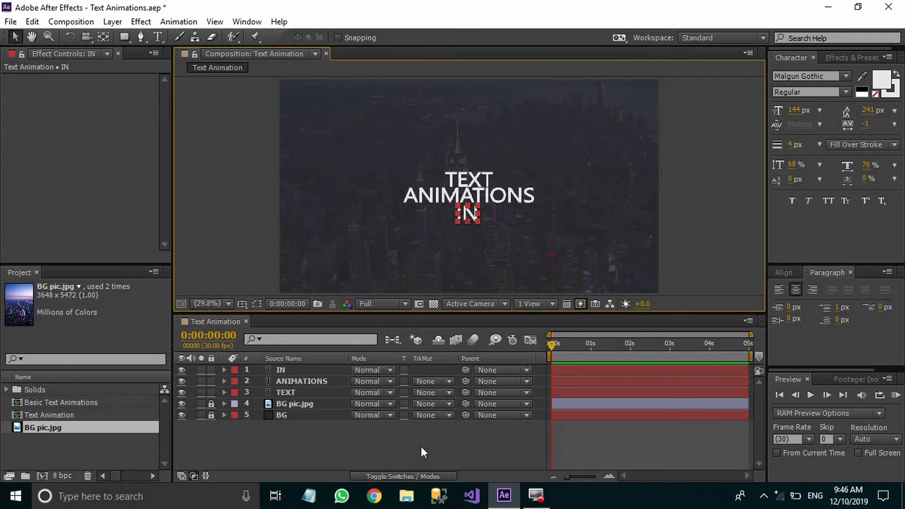
Add a text layer reading AFTER EFFECTS and place it directly below IN.
mouse_move(453, 293)
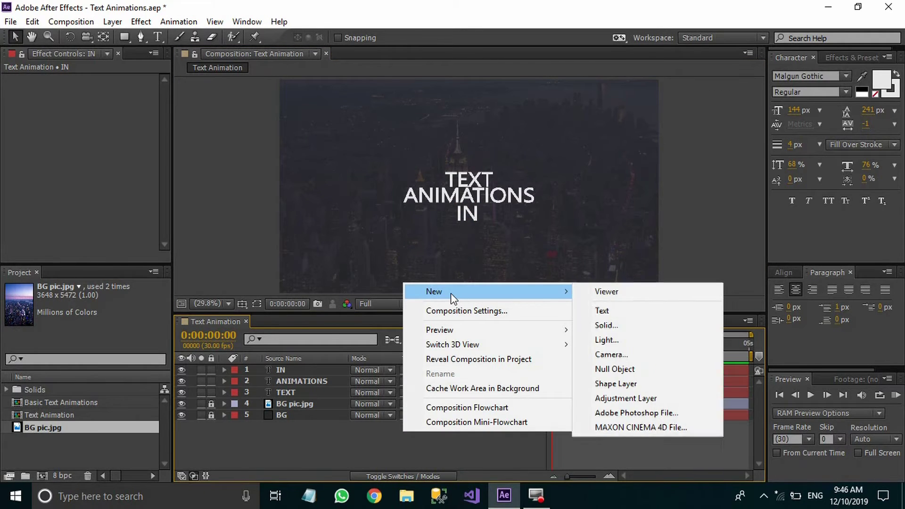
left_click(615, 313)
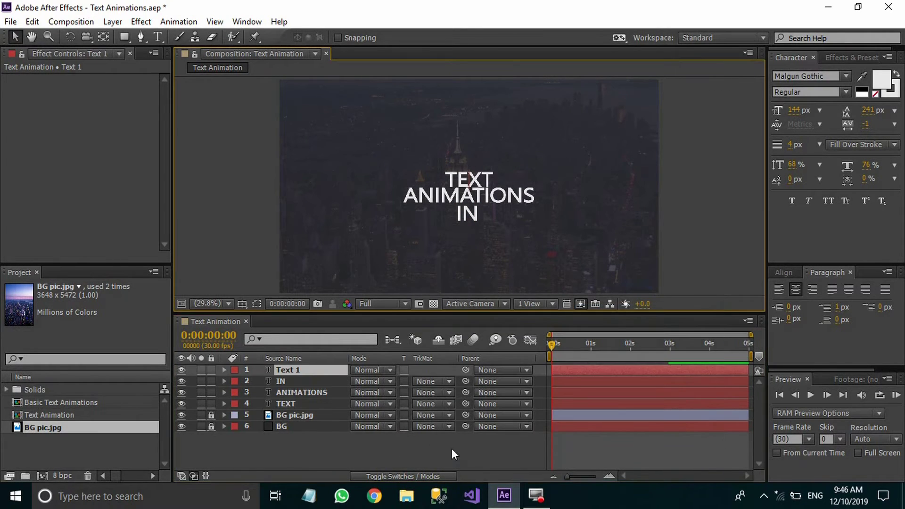
type("AFTER EFFECTS")
key("ctrl+Return")
key("v")
left_click_drag(516, 182, 517, 232)
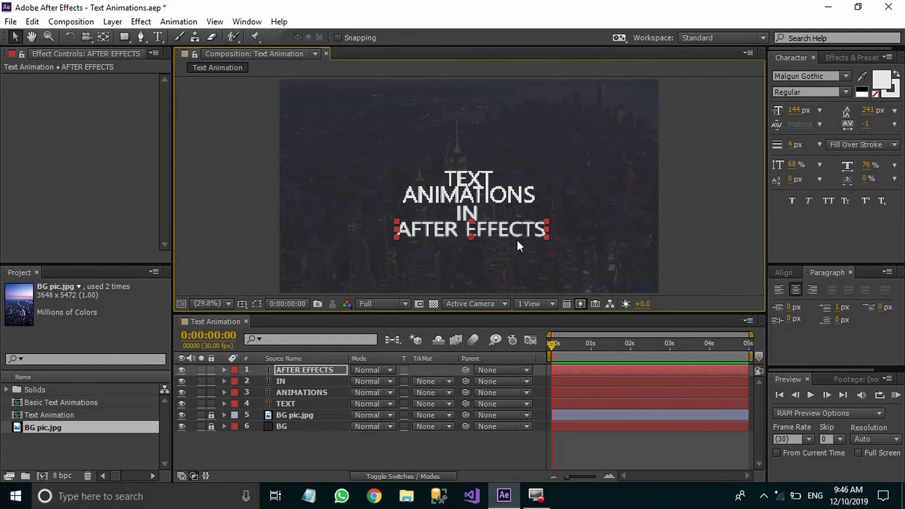
Align the AFTER EFFECTS, IN, ANIMATIONS and TEXT layers to a common horizontal center.
left_click(311, 372)
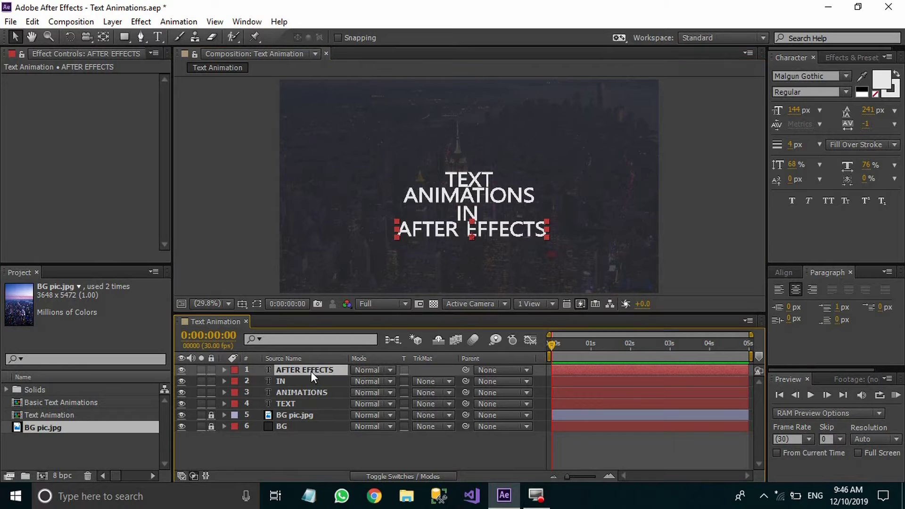
left_click(312, 402, "shift")
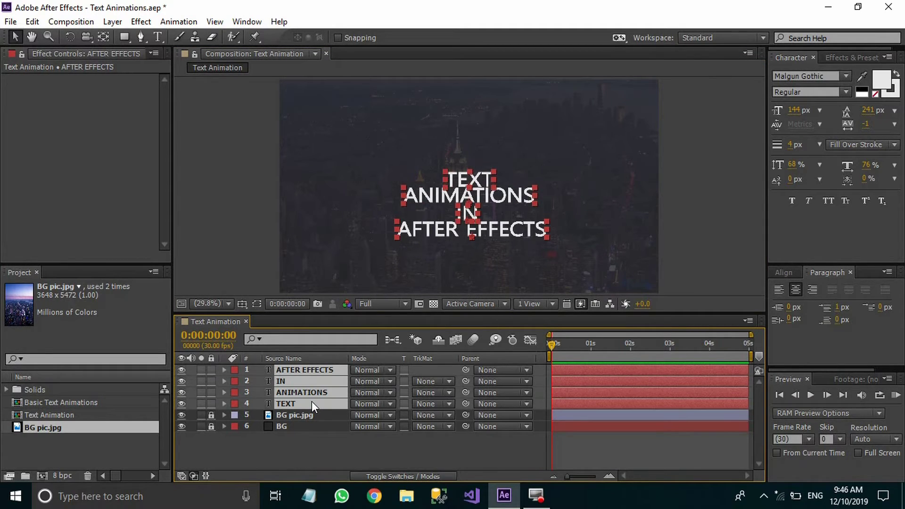
left_click(783, 276)
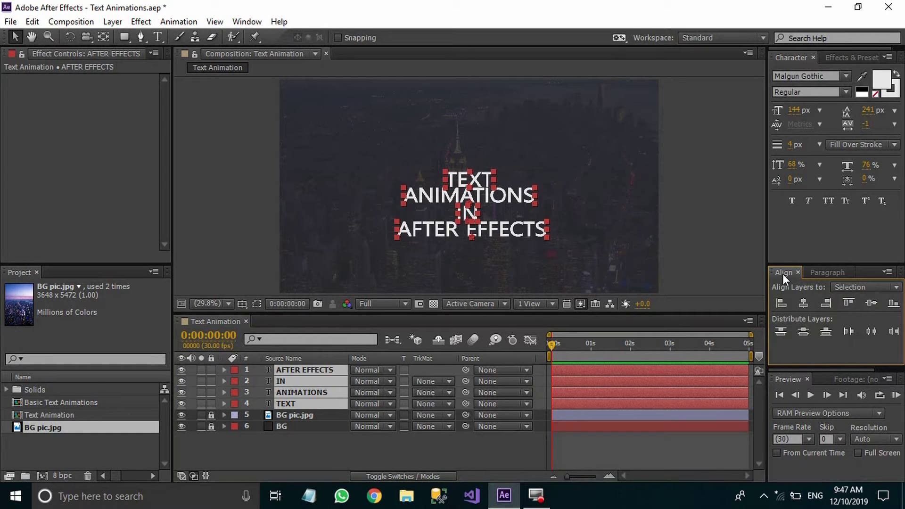
left_click(807, 302)
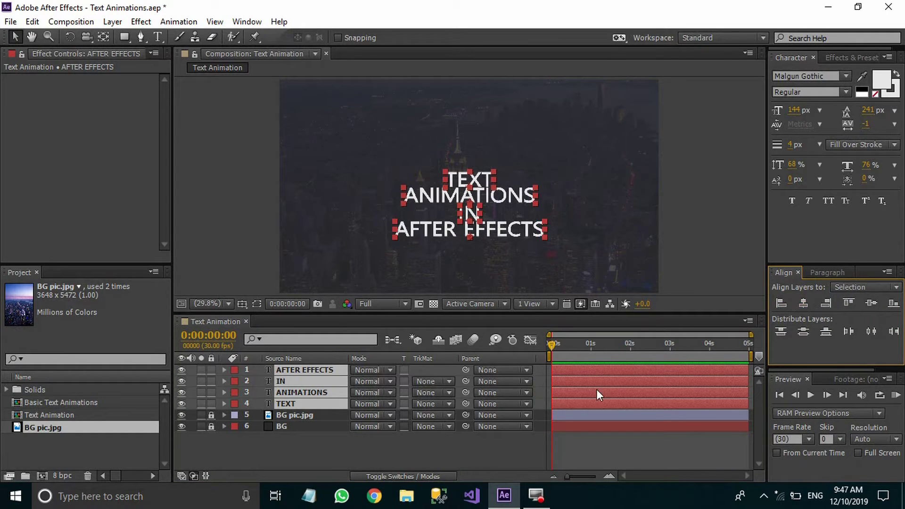
Overlay the proportional grid on the composition view with no layers selected.
left_click(245, 287)
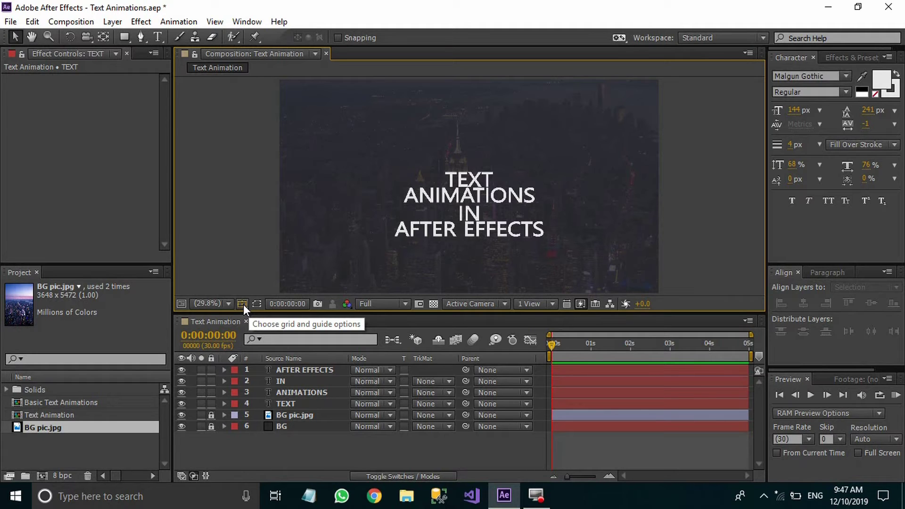
left_click(243, 305)
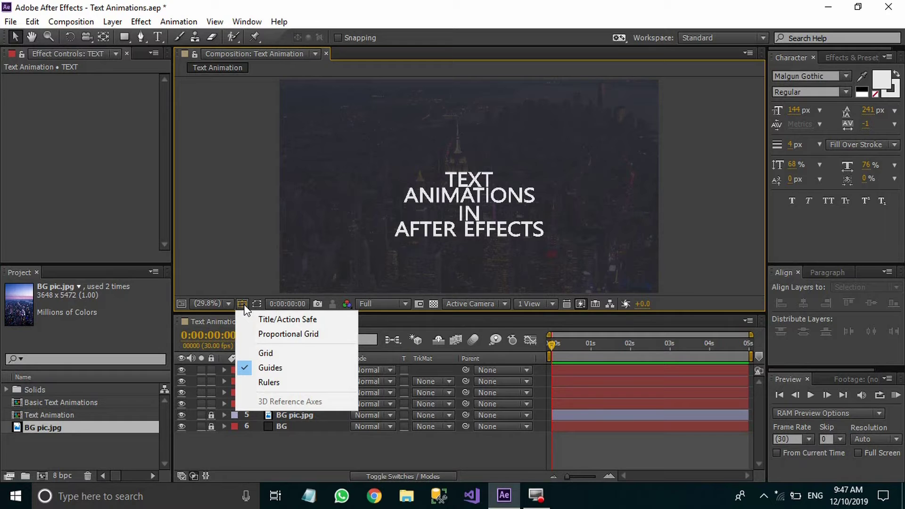
left_click(259, 335)
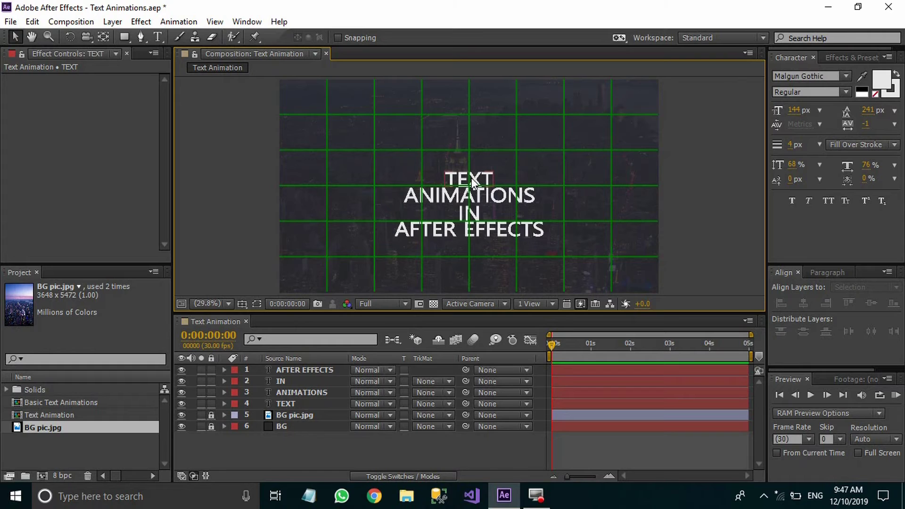
Reposition the TEXT, ANIMATIONS and AFTER EFFECTS lines vertically around IN, leaving small, roughly even gaps between all four lines.
left_click_drag(477, 183, 475, 142)
left_click_drag(490, 197, 493, 178)
left_click_drag(467, 207, 501, 256)
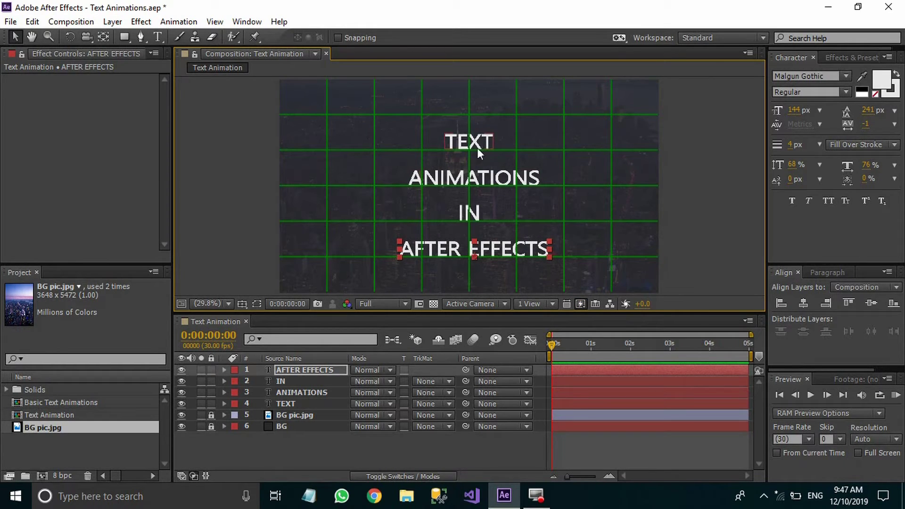
left_click_drag(488, 255, 490, 239)
left_click_drag(490, 184, 492, 200)
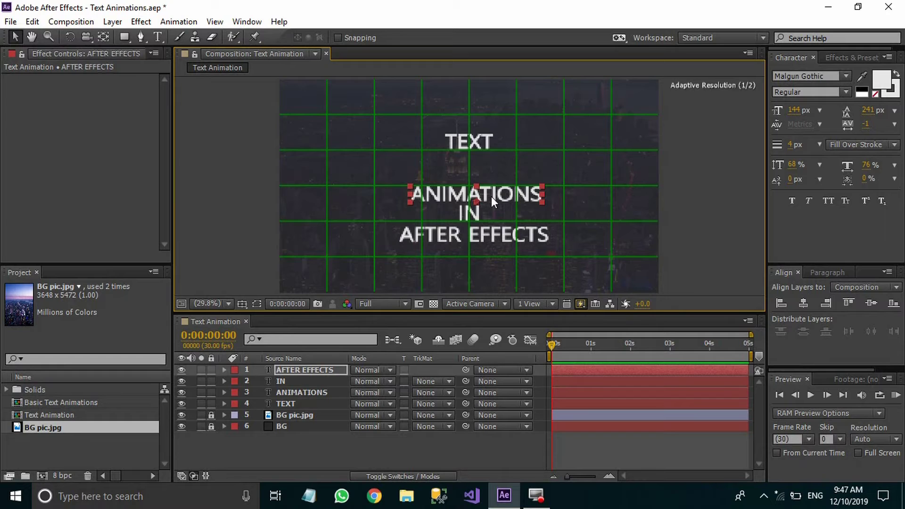
left_click_drag(480, 142, 479, 174)
Nudge all four text layers upward together until the block is vertically centered against the grid.
key("ctrl+a")
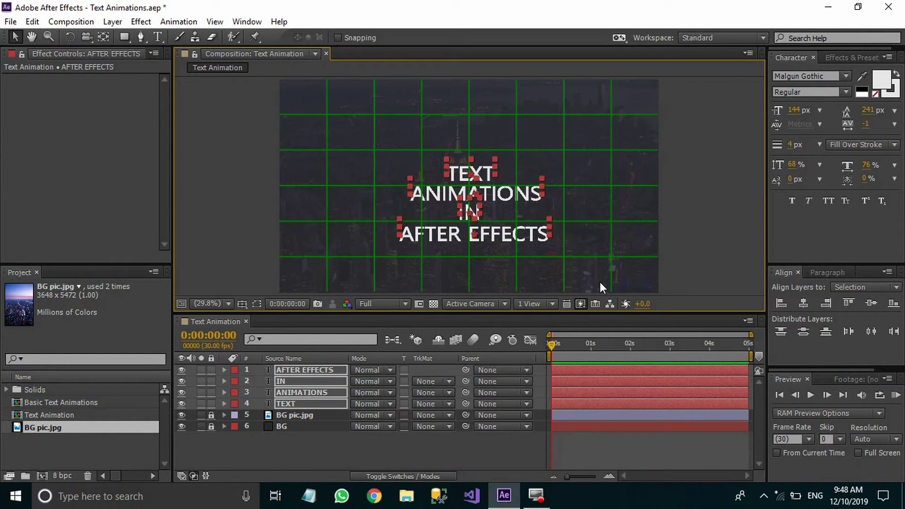
key("shift+Up")
key("shift+Up")
key("shift+Up")
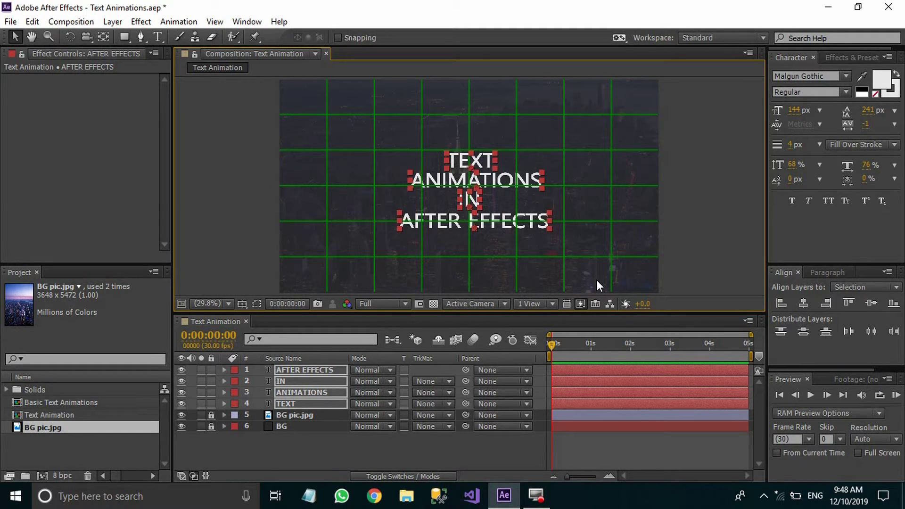
key("shift+Up")
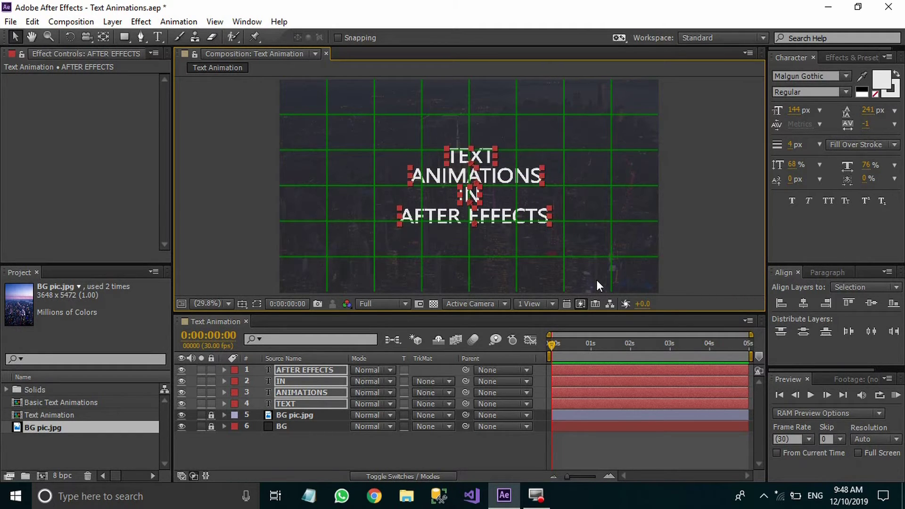
key("shift+Up")
key("shift+Down")
Hide the proportional grid and deselect all the text layers.
left_click(246, 307)
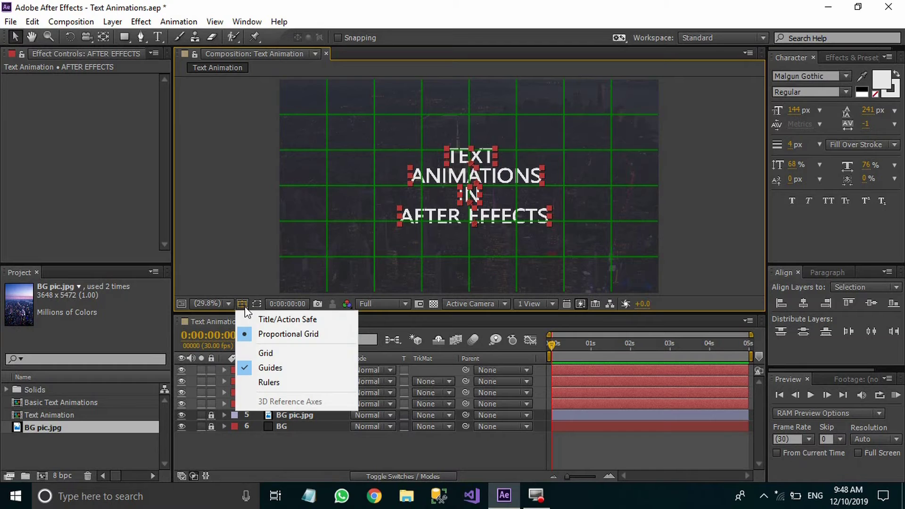
left_click(247, 333)
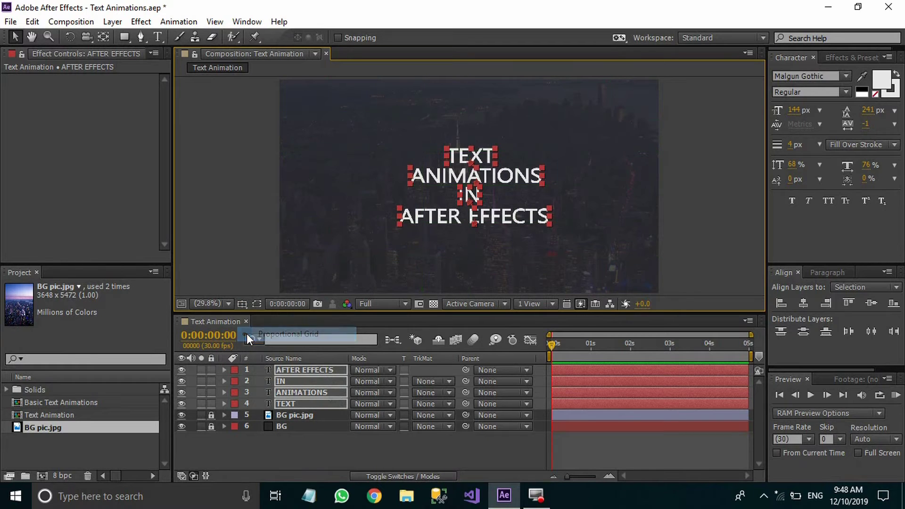
left_click(384, 450)
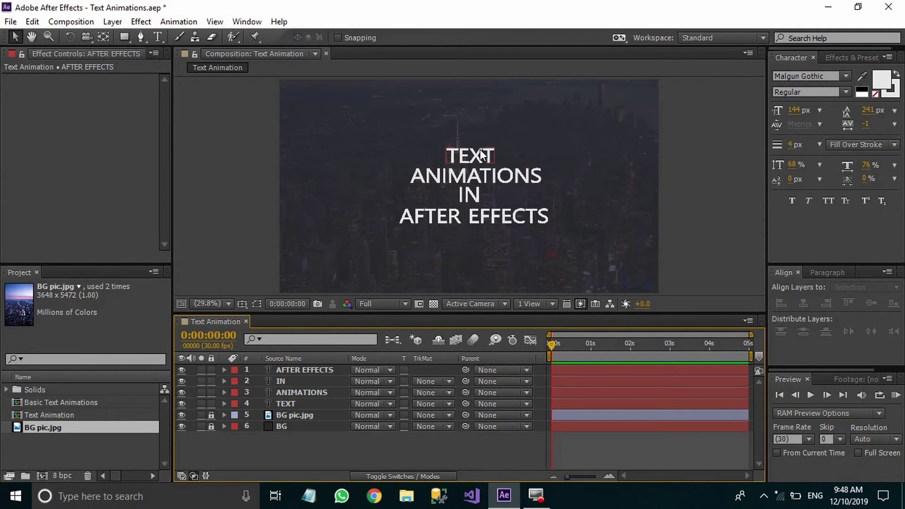
Start a Scale animation on the TEXT layer with a 0% keyframe at 0:00:00:00.
left_click(301, 403)
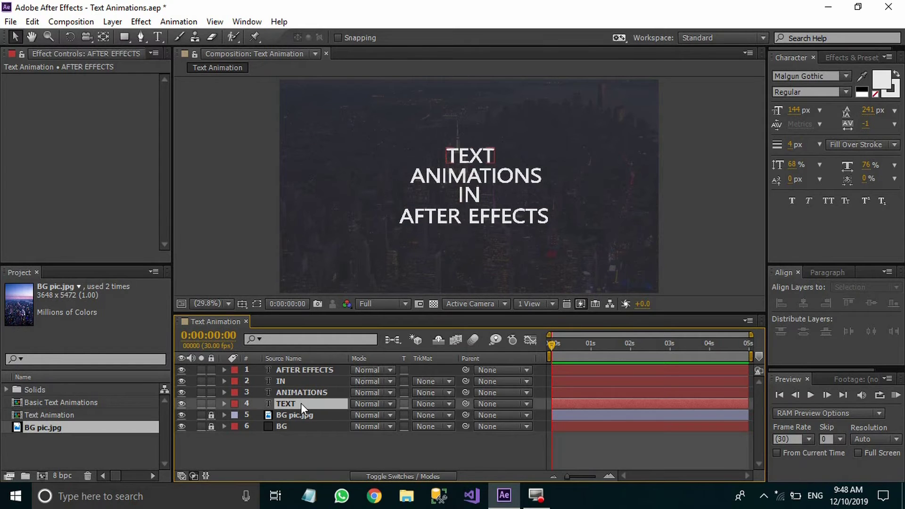
key("s")
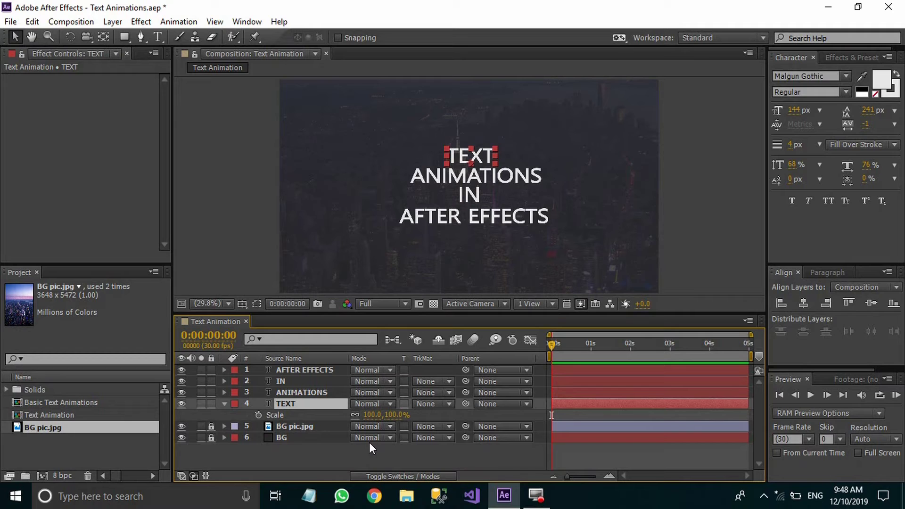
left_click(258, 415)
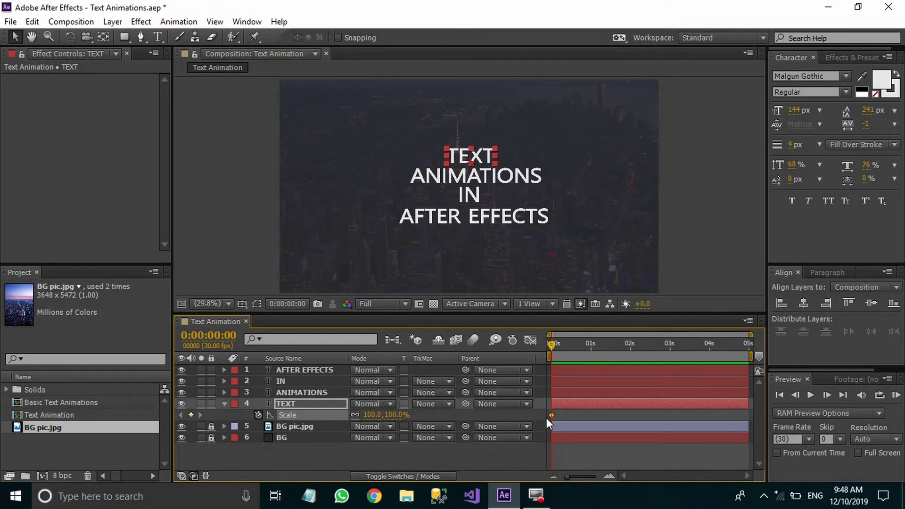
left_click_drag(406, 416, 354, 425)
left_click(370, 415)
type("0")
key("Return")
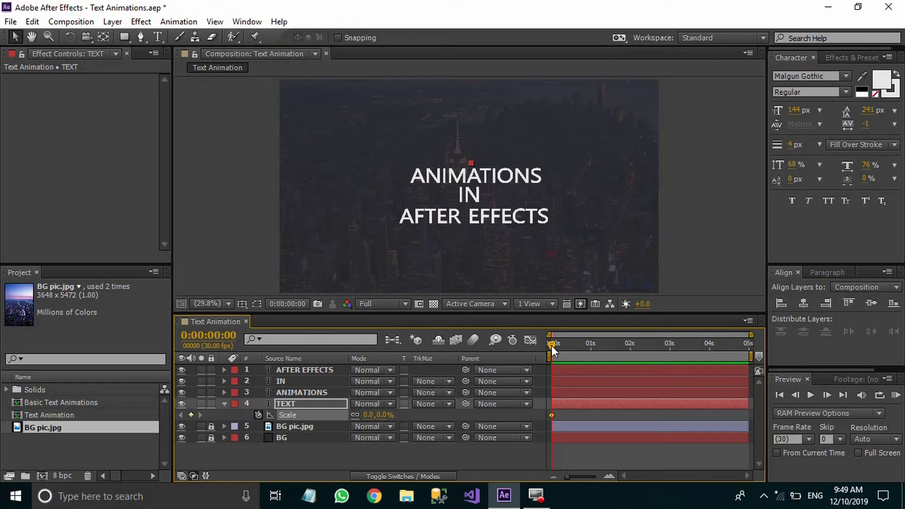
Add a 150% Scale keyframe to the TEXT layer at 0:00:00:15.
left_click_drag(552, 347, 553, 346)
left_click_drag(568, 477, 580, 475)
left_click(586, 344)
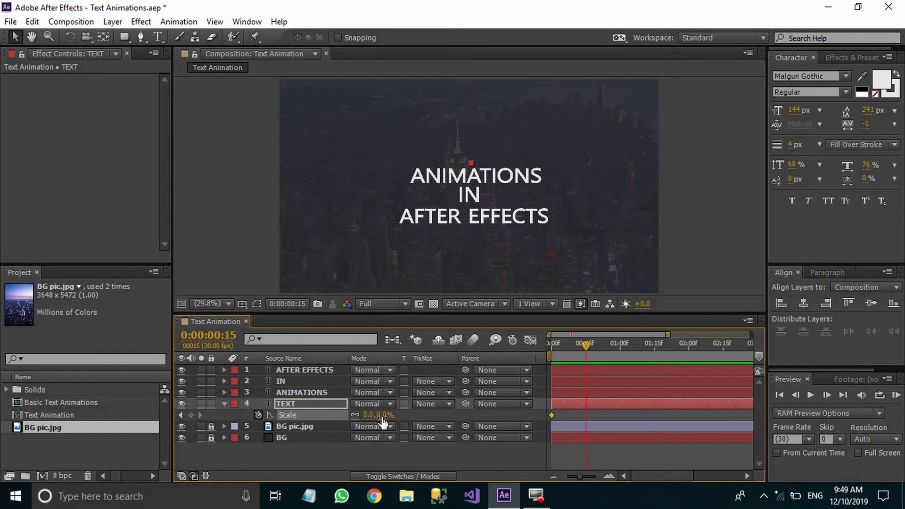
left_click_drag(383, 416, 483, 417)
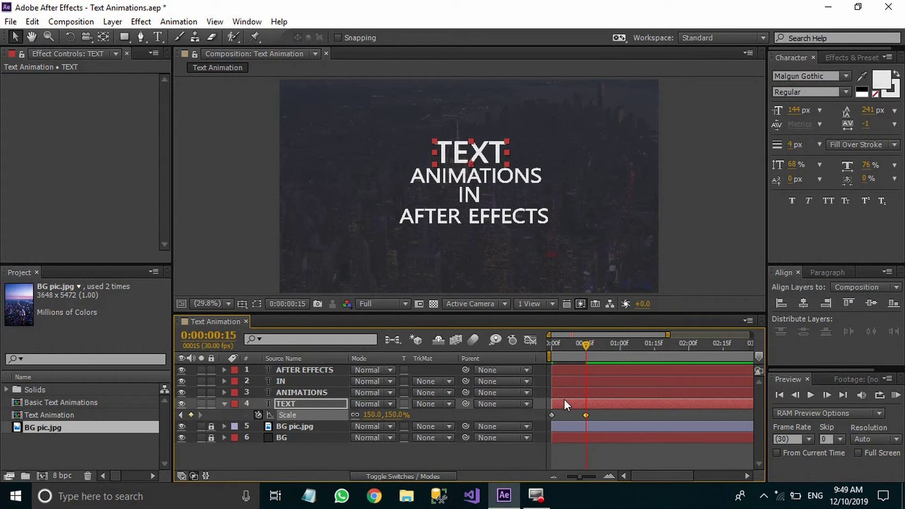
Advance ten frames to 0:00:00:25 and set the TEXT layer's Scale to 81%.
left_click(826, 398)
left_click(826, 398)
left_click(826, 398)
key("Page_Down")
key("Page_Down")
key("Page_Down")
key("Page_Down")
key("Page_Down")
key("Page_Down")
key("Page_Down")
left_click_drag(394, 416, 351, 420)
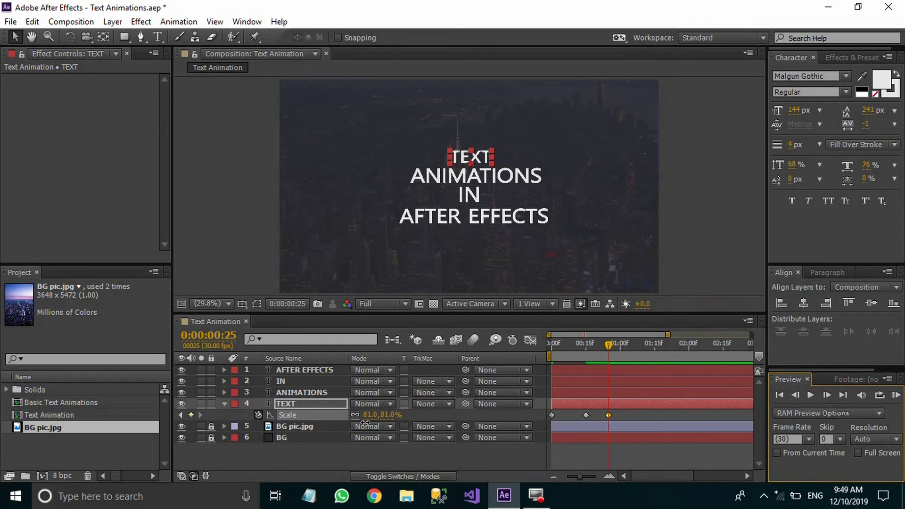
Advance ten more frames to 0:00:01:05 and set the TEXT layer's Scale to 100%.
left_click(828, 395)
left_click(830, 396)
left_click(829, 397)
key("Page_Down")
key("Page_Down")
key("Page_Down")
key("Page_Down")
key("Page_Down")
key("Page_Down")
key("Page_Down")
left_click(390, 415)
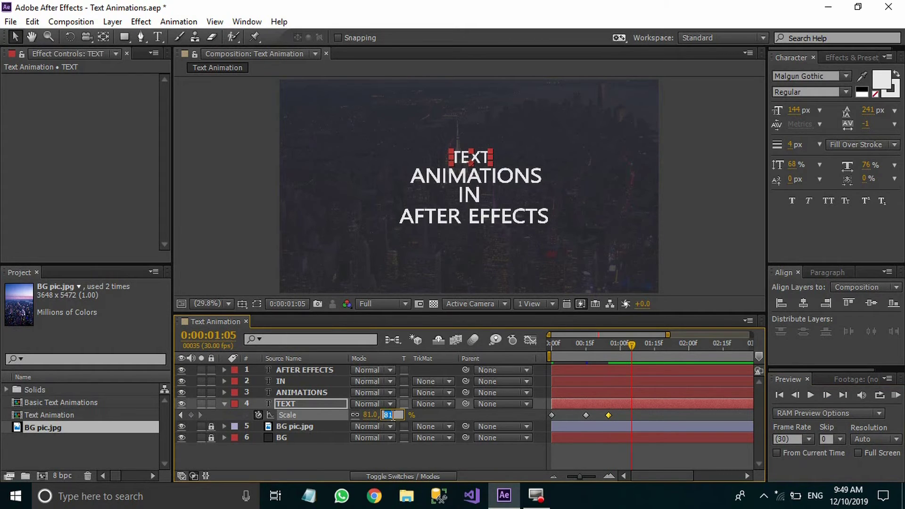
type("100")
key("Return")
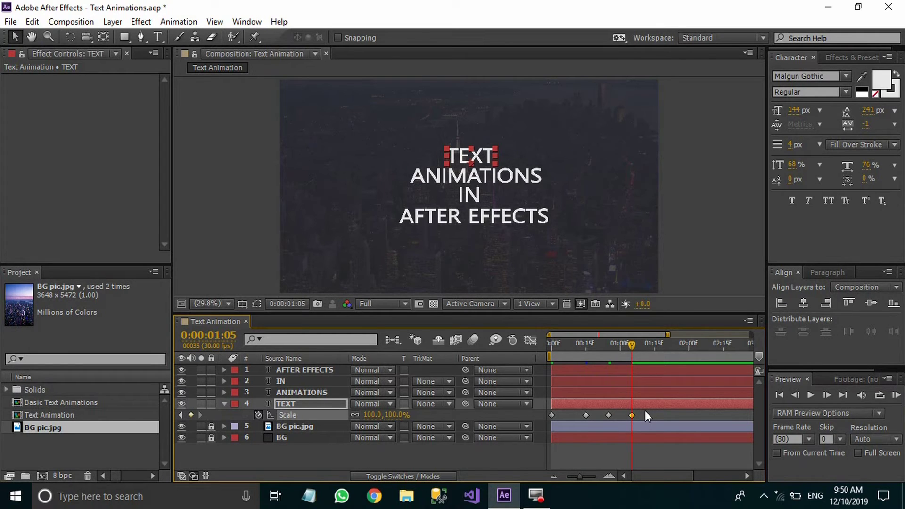
Apply Easy Ease to all four Scale keyframes of the TEXT layer and collapse its properties.
left_click_drag(646, 410, 535, 422)
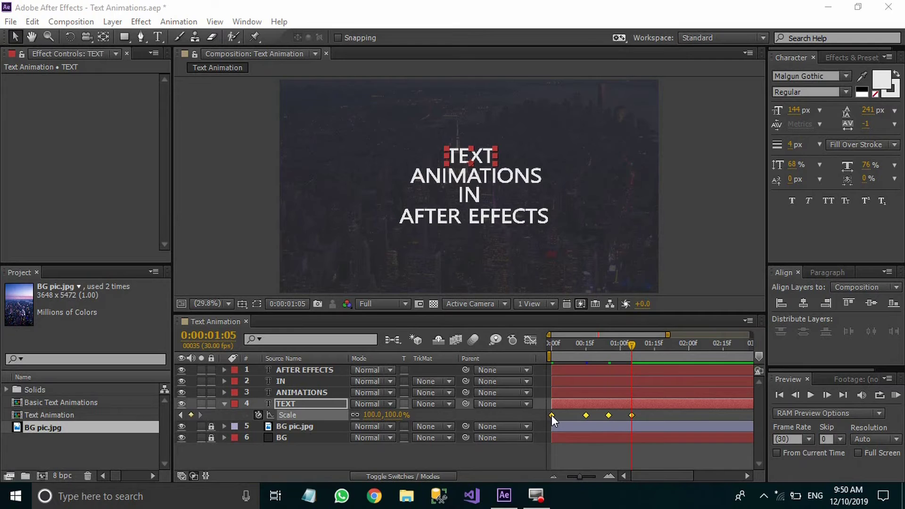
right_click(551, 415)
mouse_move(575, 407)
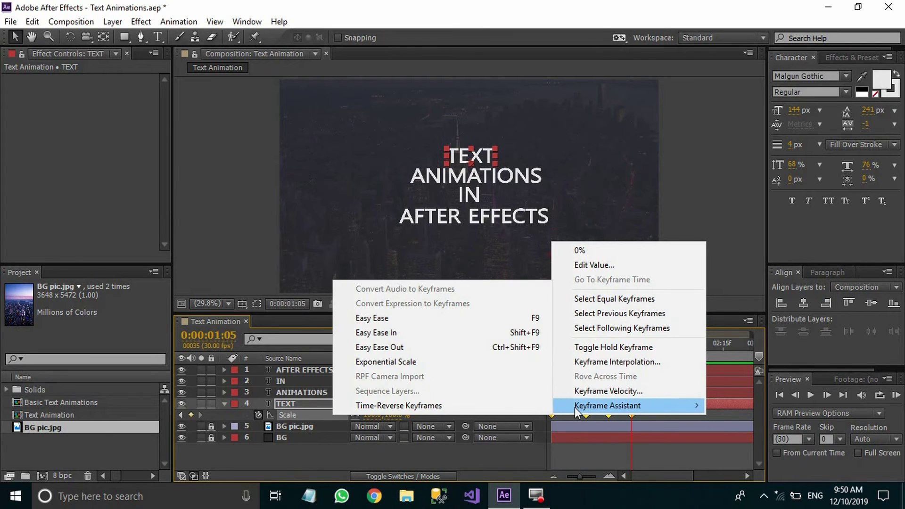
left_click(513, 317)
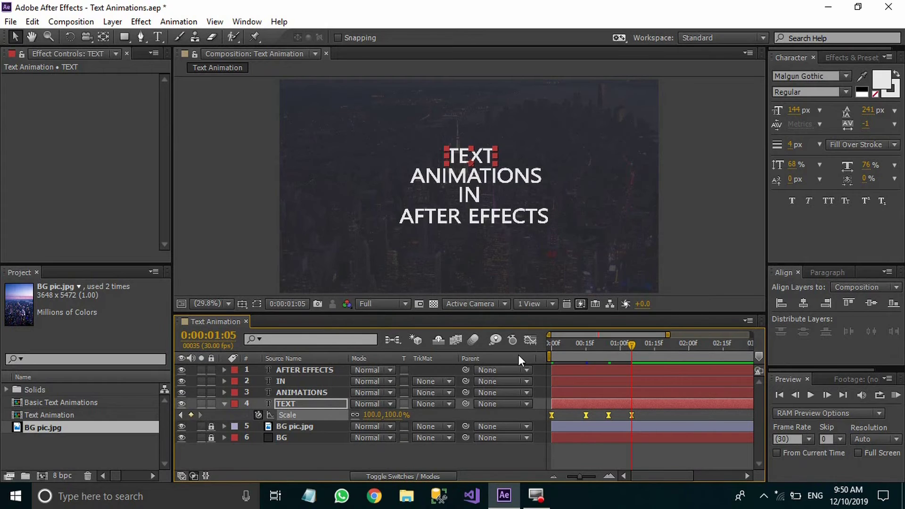
left_click(497, 456)
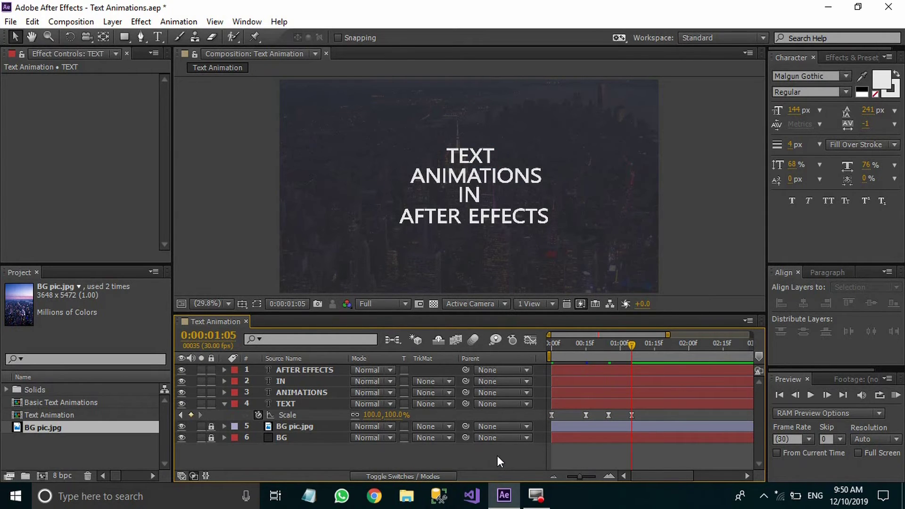
left_click(227, 404)
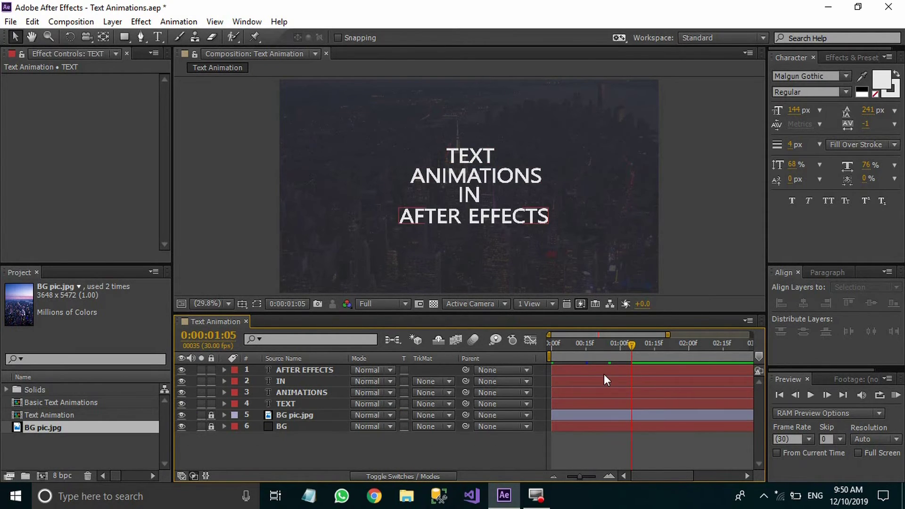
With scale proportions unlinked, set the ANIMATIONS layer's horizontal Scale to 0% and keyframe it at 0:00:01:05.
left_click(292, 393)
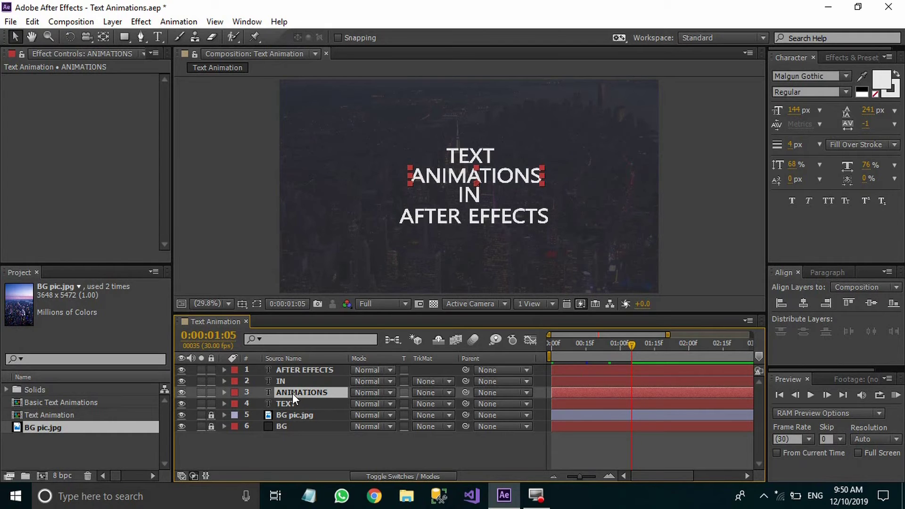
key("s")
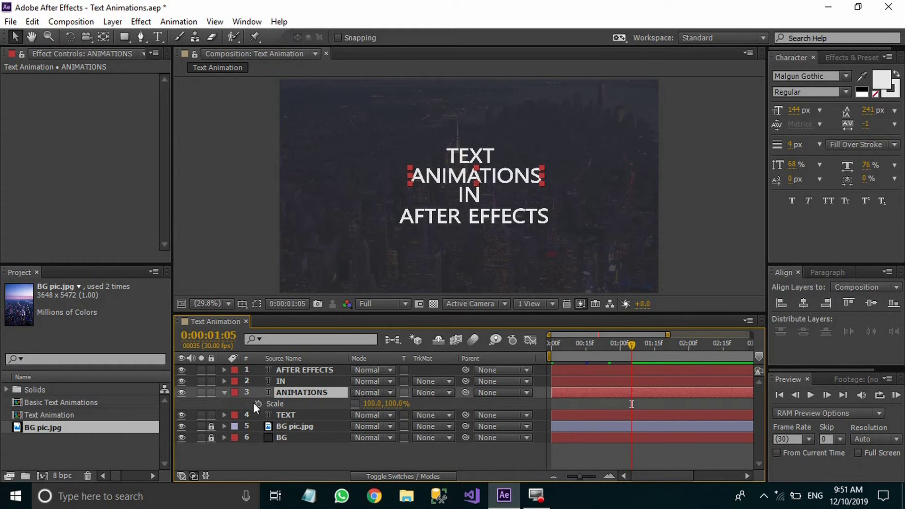
left_click(275, 404)
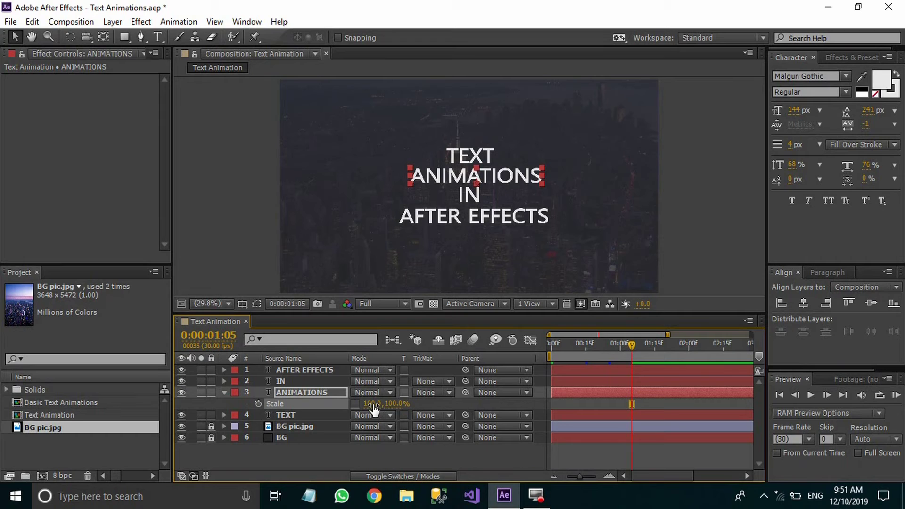
left_click(373, 404)
type("0")
key("Return")
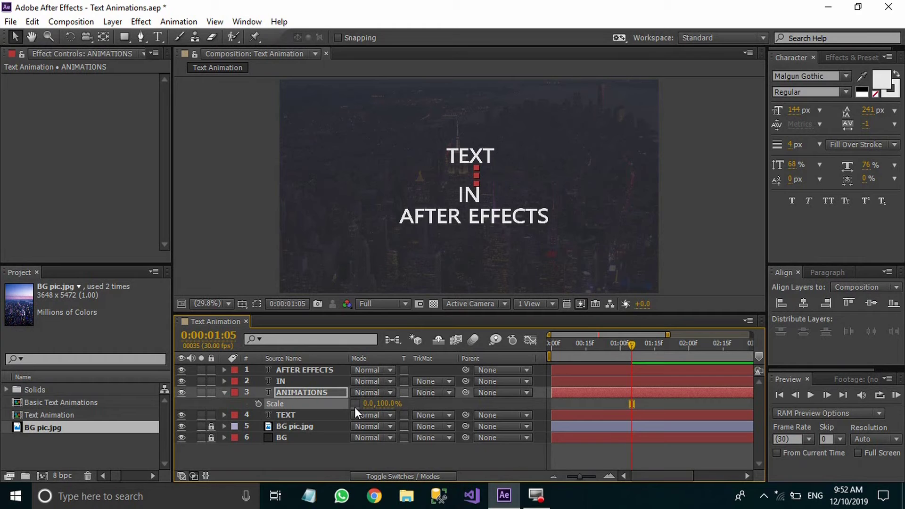
left_click(258, 404)
Add a Scale keyframe at 0:00:01:22 restoring the ANIMATIONS layer's horizontal scale to 100%.
left_click_drag(632, 343, 672, 344)
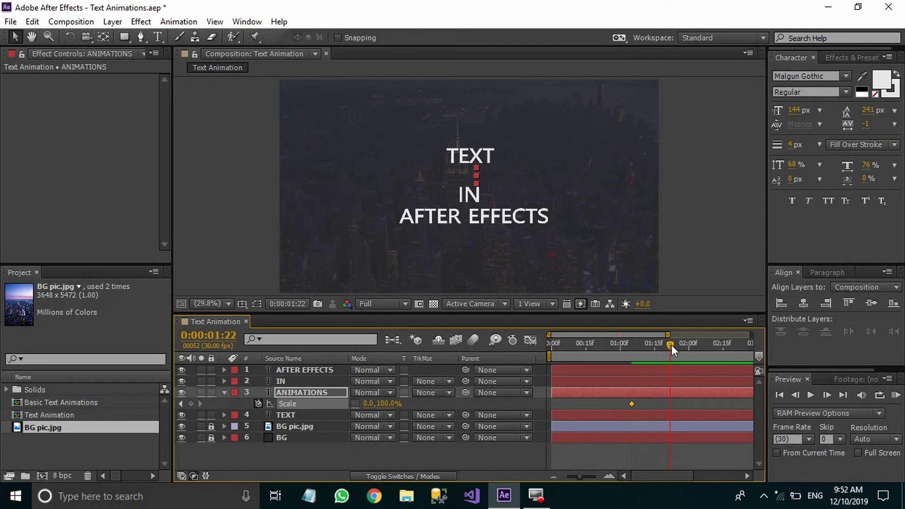
left_click(369, 404)
type("1")
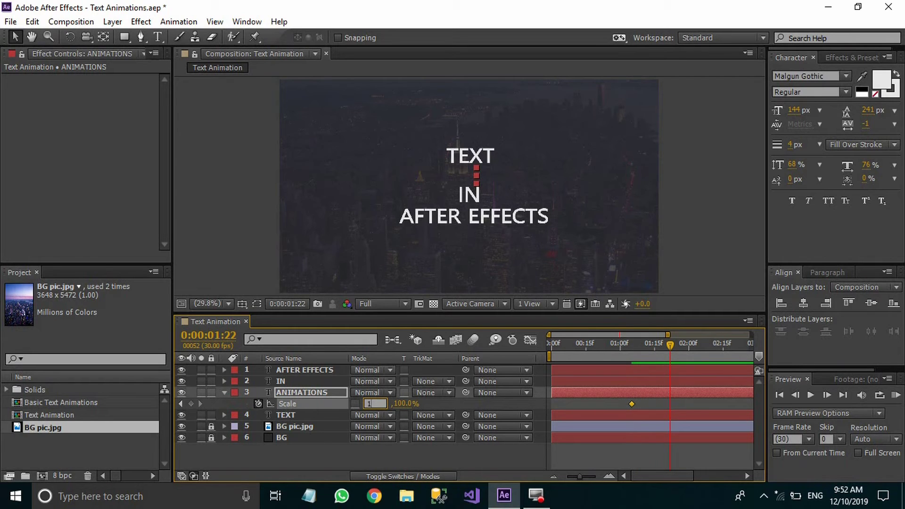
type("00")
key("Return")
Apply Easy Ease to both Scale keyframes of the ANIMATIONS layer.
left_click(413, 447)
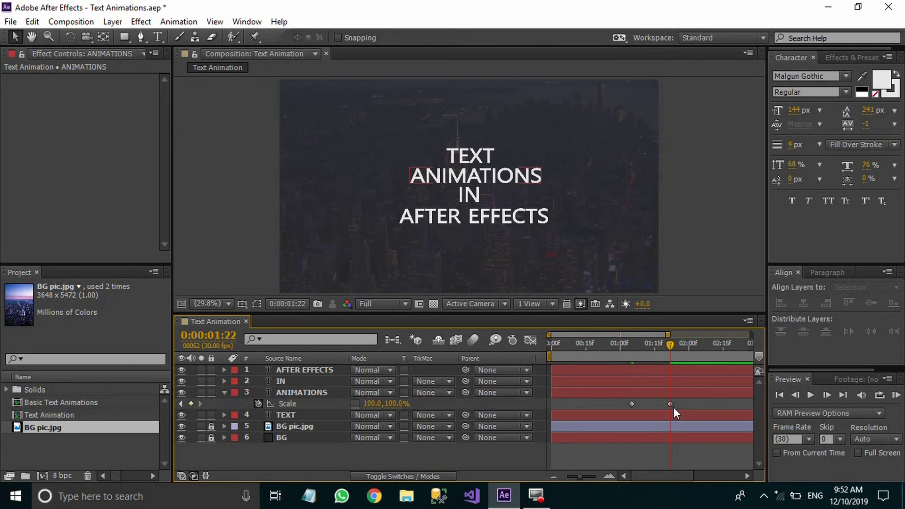
left_click_drag(676, 402, 622, 410)
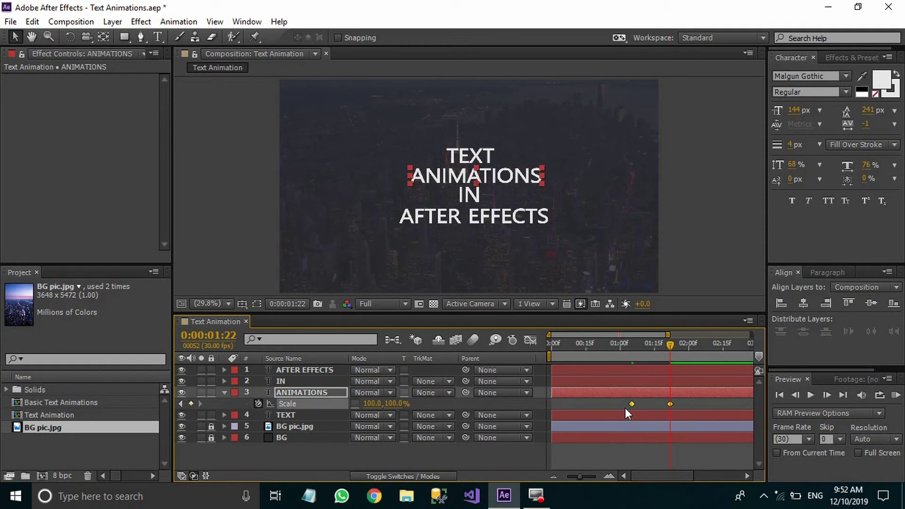
key("F9")
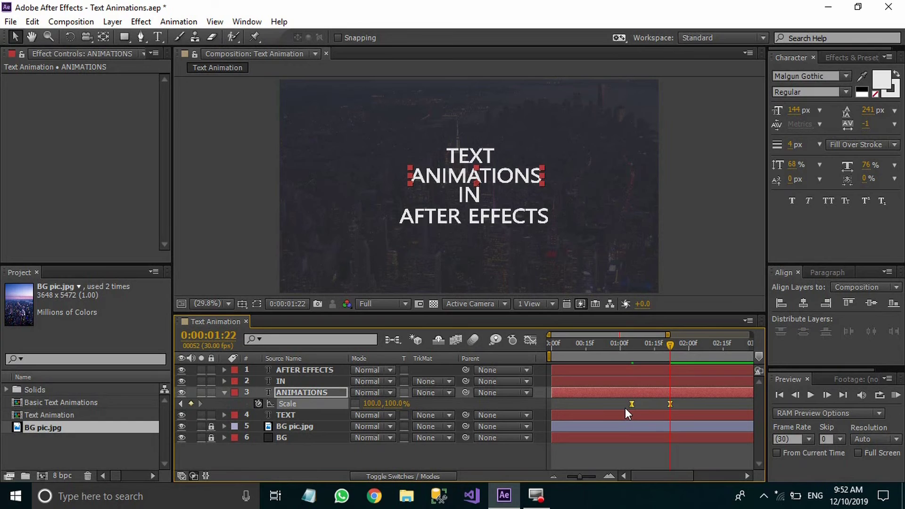
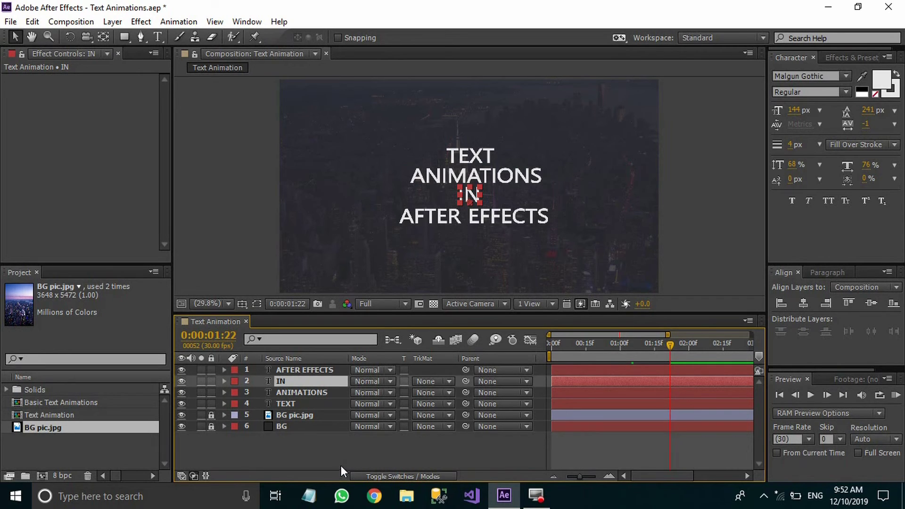
Set the IN layer's Rotation to 120° and keyframe it at 0:00:01:26.
left_click(828, 394)
left_click(828, 394)
left_click(828, 394)
left_click(828, 394)
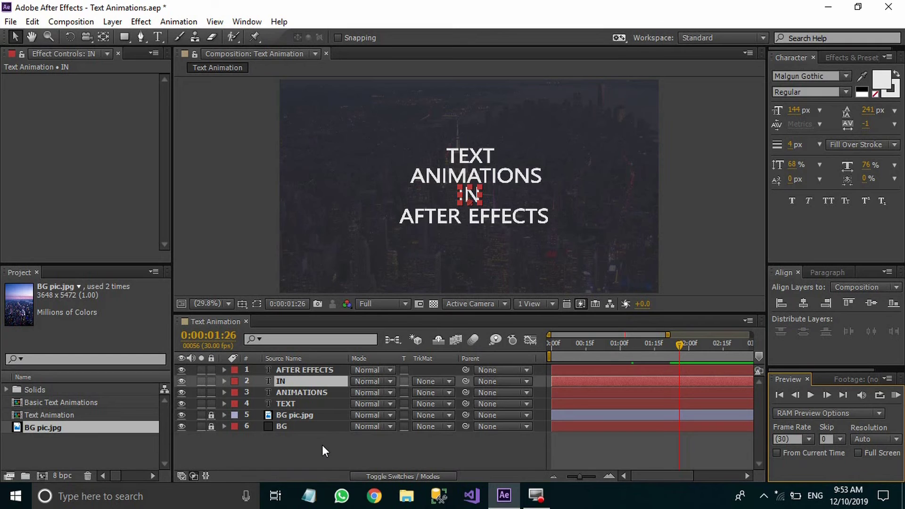
key("r")
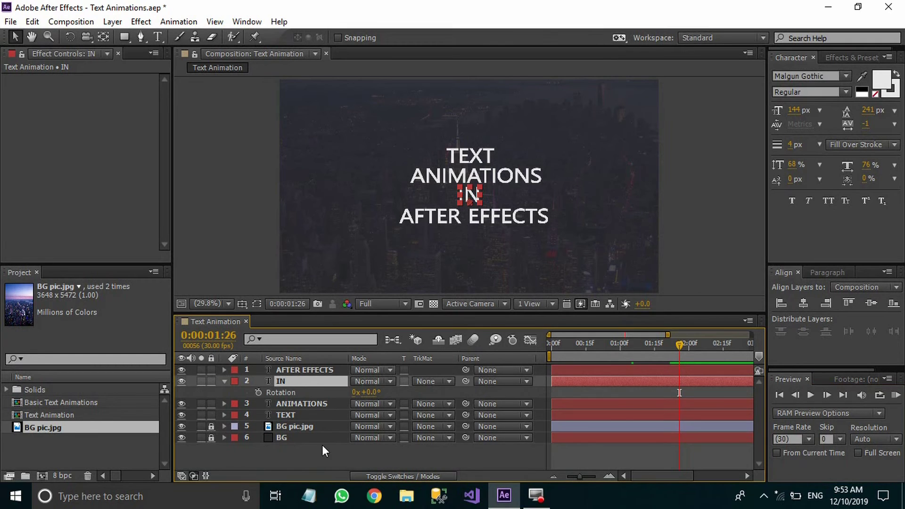
left_click(373, 393)
type("120")
key("Return")
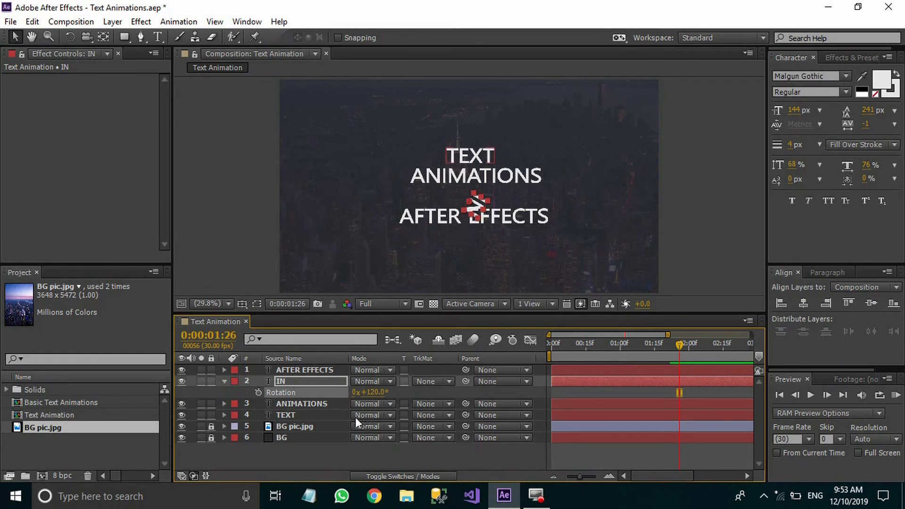
left_click(259, 392)
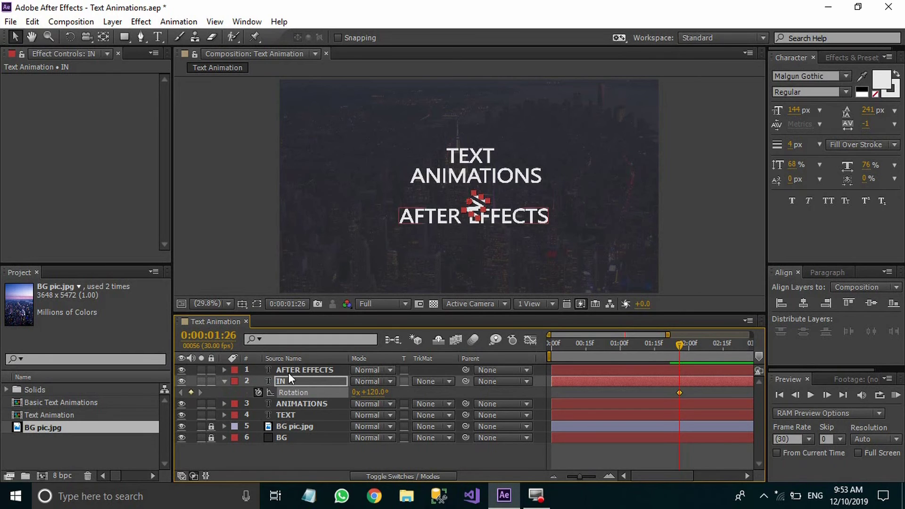
Keyframe the IN layer's Scale at 0:00:01:26 with proportions unlinked and the horizontal value set to 0%.
left_click(288, 373)
left_click(289, 381)
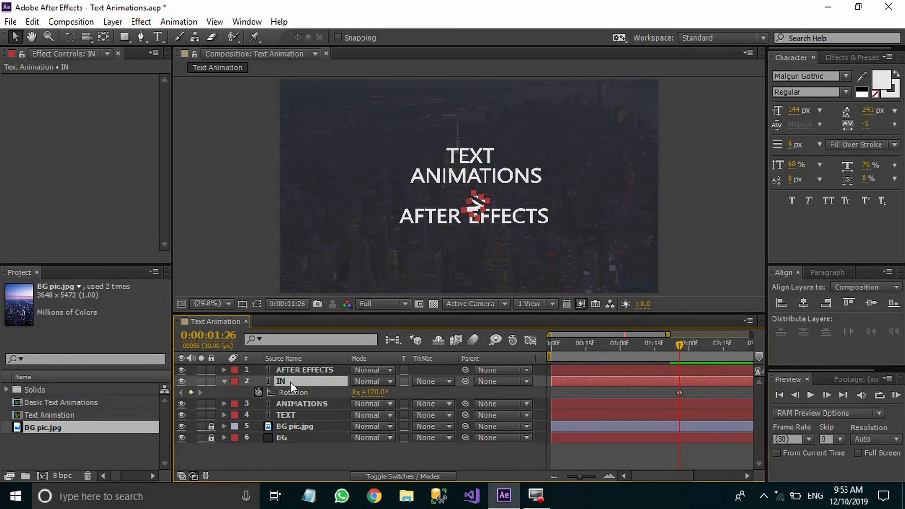
key("s")
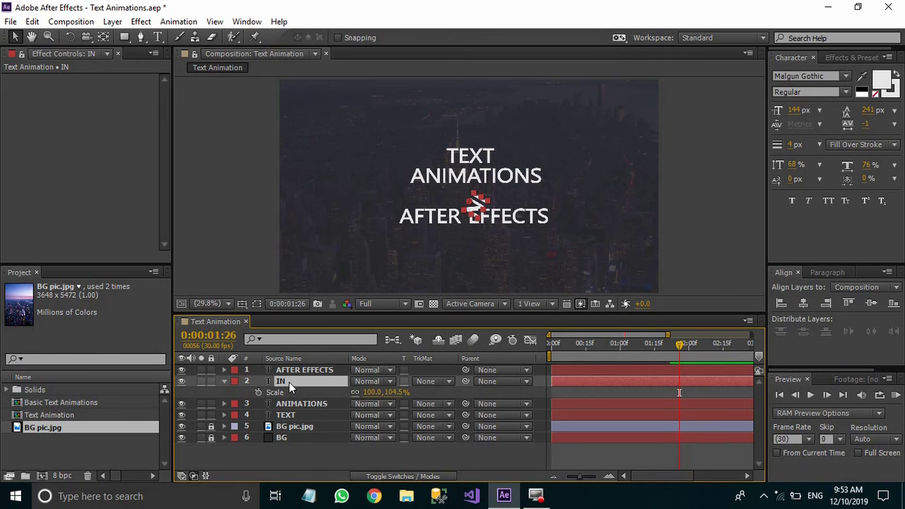
left_click(258, 393)
left_click(355, 392)
left_click(370, 393)
type("0")
key("Return")
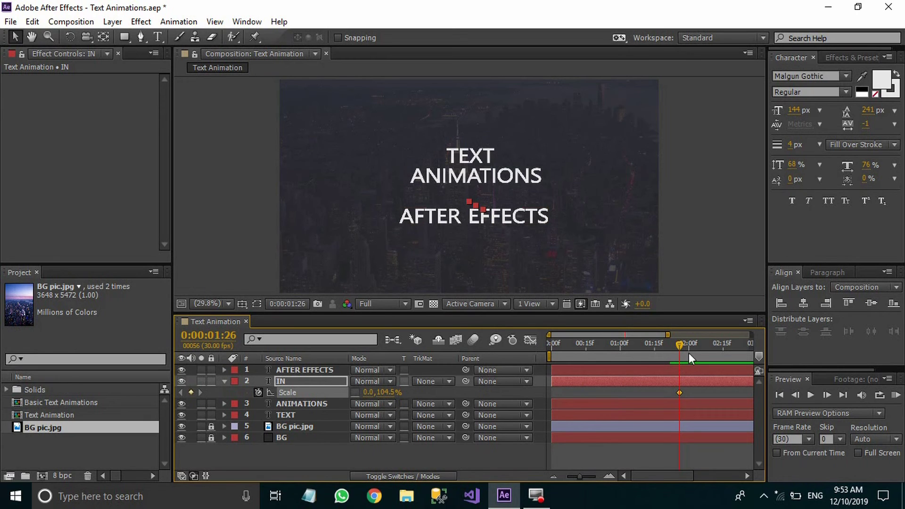
Add keyframes on the IN layer at 0:00:02:09 with Rotation 0° and horizontal Scale 100%.
left_click_drag(679, 344, 709, 347)
left_click(292, 380)
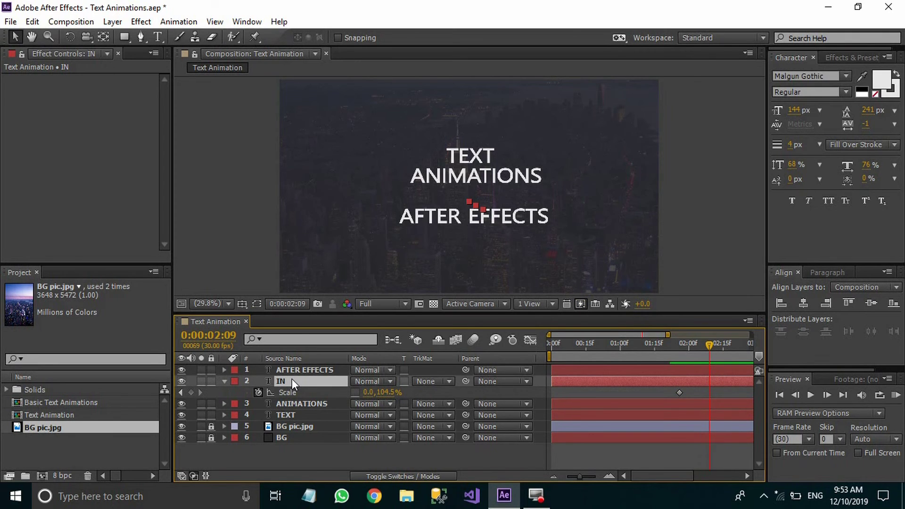
key("s")
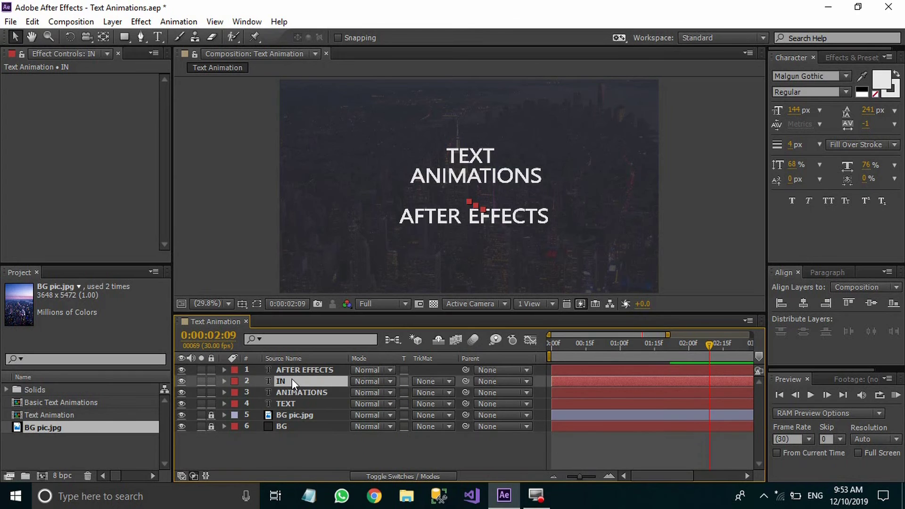
key("u")
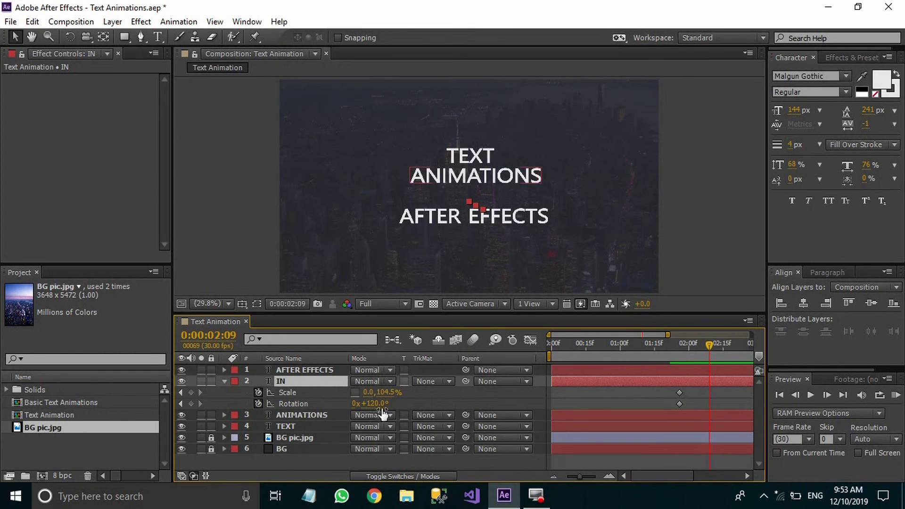
left_click(378, 404)
type("0")
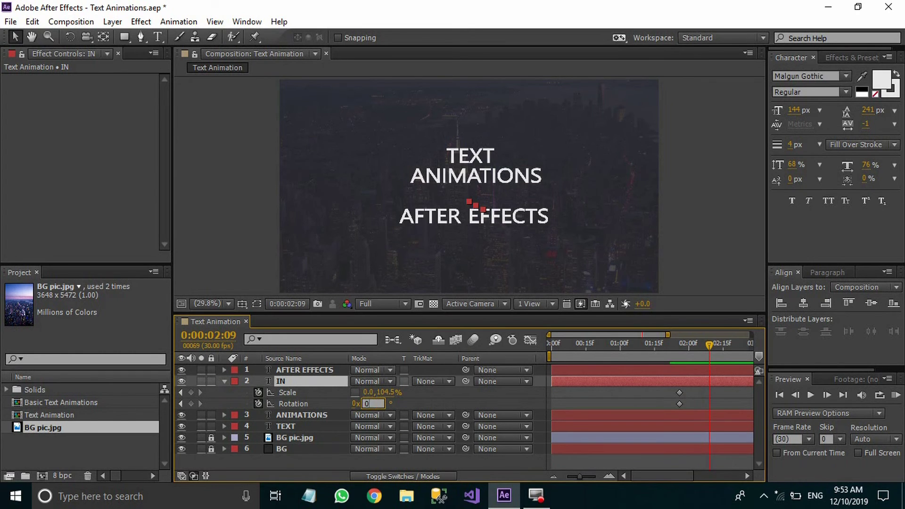
key("Return")
left_click(372, 395)
type("100")
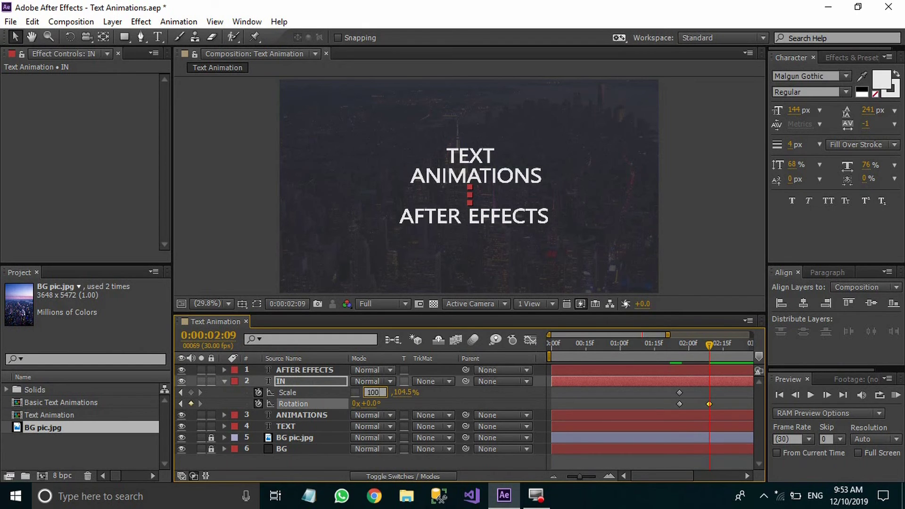
key("Return")
Apply Easy Ease to the IN layer's Scale and Rotation keyframes, collapse its properties and deselect the layer.
left_click_drag(672, 388, 717, 410)
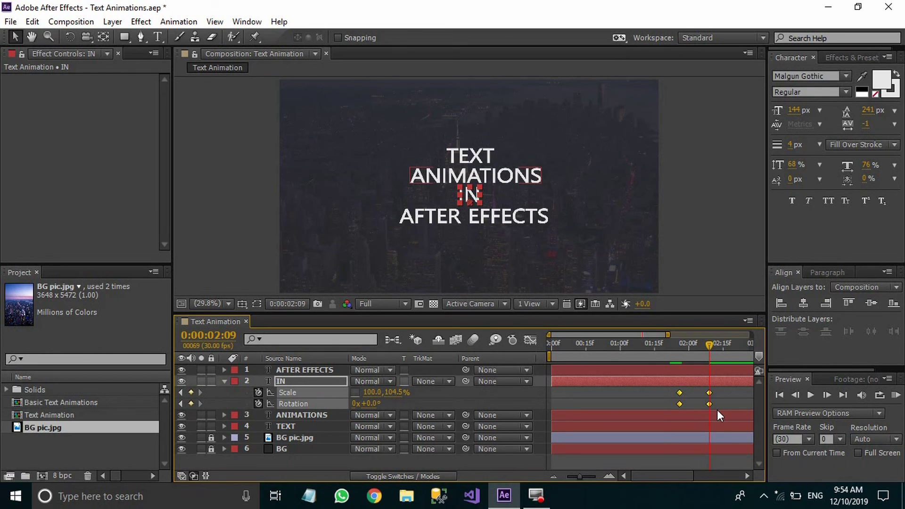
key("F9")
left_click(225, 381)
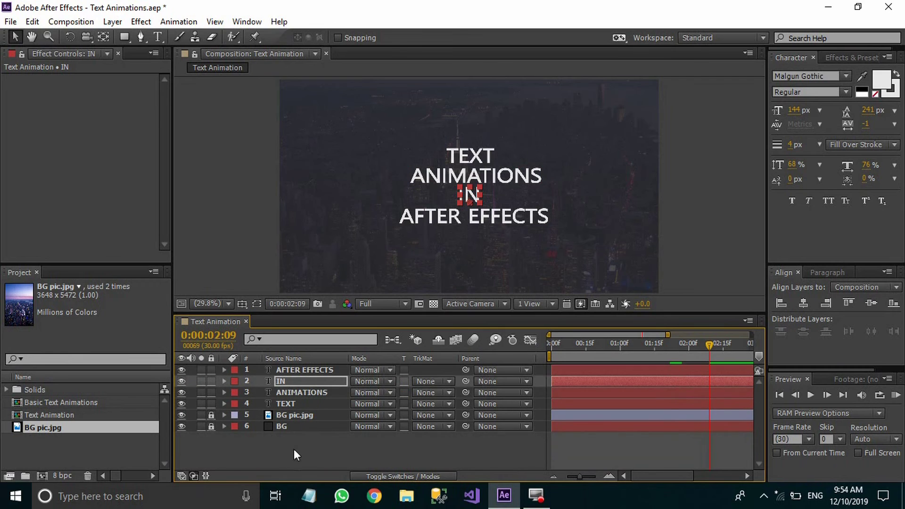
left_click(292, 444)
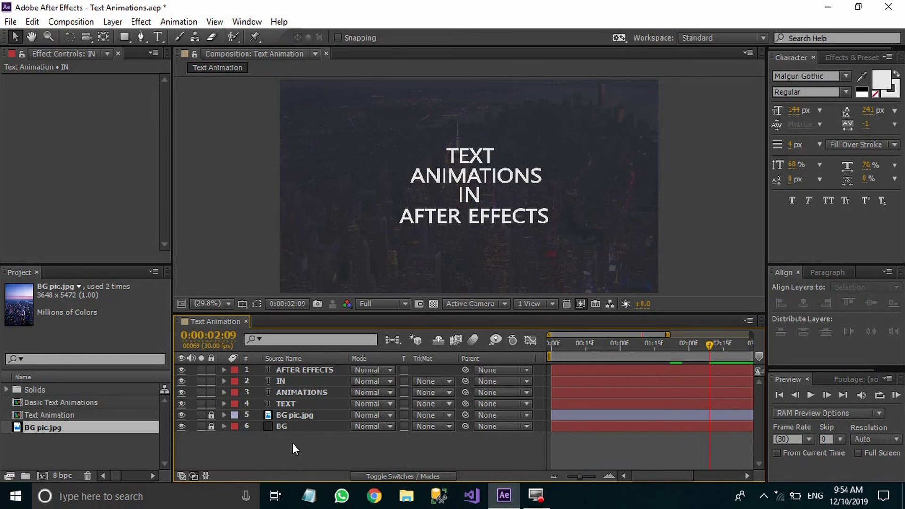
Keyframe the AFTER EFFECTS layer's Opacity at 0% at 0:00:02:15.
left_click(318, 367)
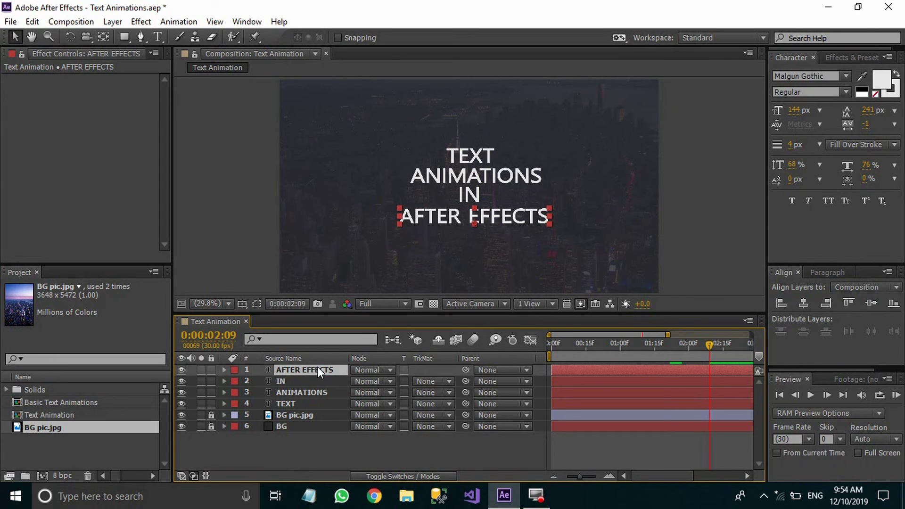
left_click(827, 396)
left_click(827, 395)
left_click(827, 395)
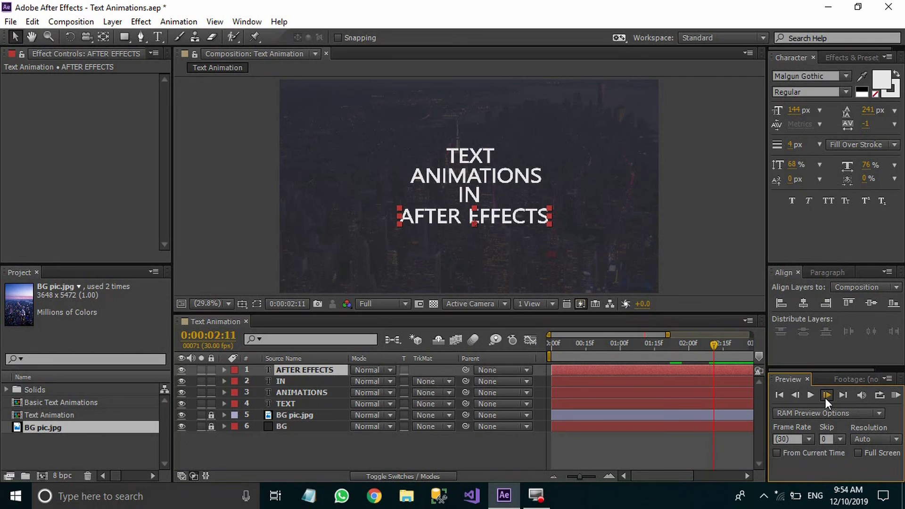
left_click(825, 398)
left_click(825, 397)
left_click(826, 398)
key("t")
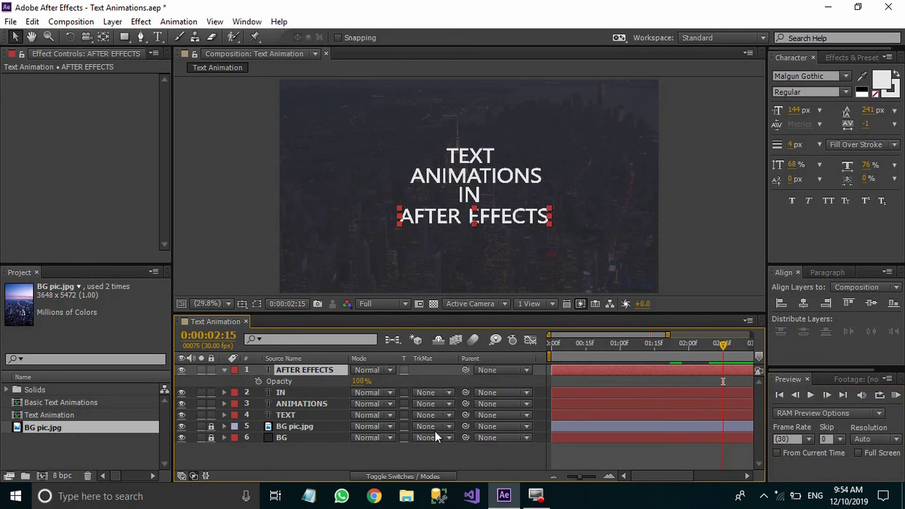
left_click(259, 381)
left_click(360, 381)
type("0")
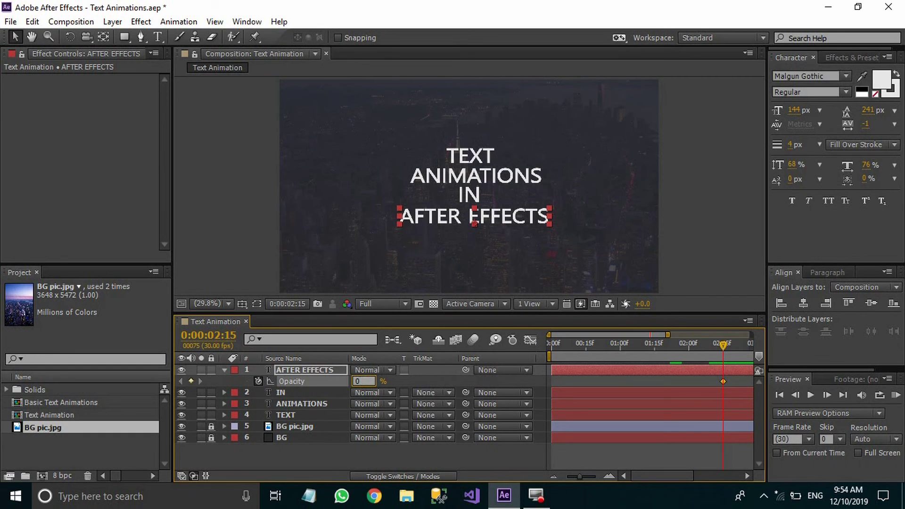
key("Return")
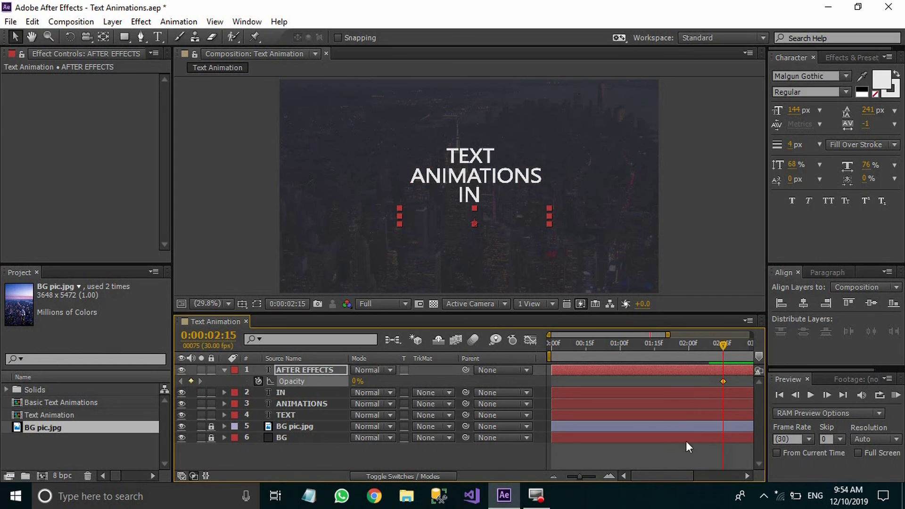
Add an Opacity keyframe of 100% on the AFTER EFFECTS layer at 0:00:03:00.
scroll(581, 478, "right", 5)
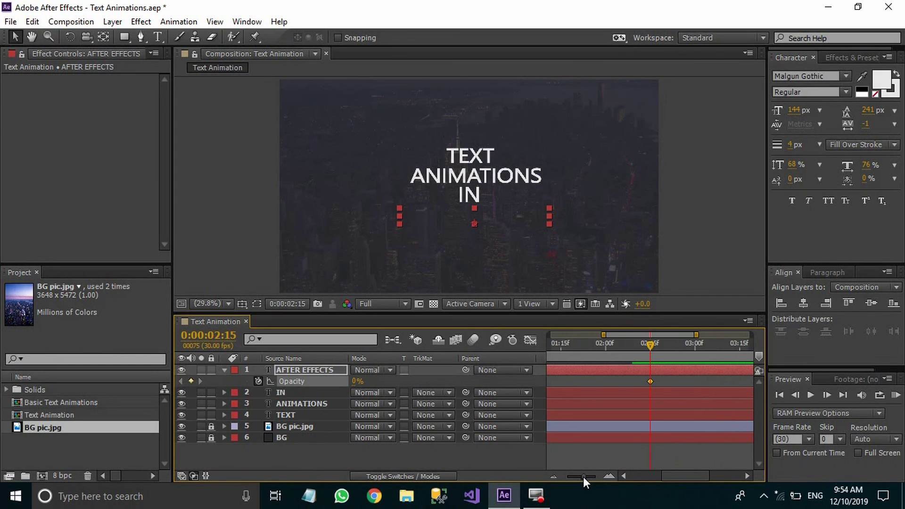
left_click_drag(578, 477, 577, 477)
left_click(679, 344)
left_click(357, 381)
type("1")
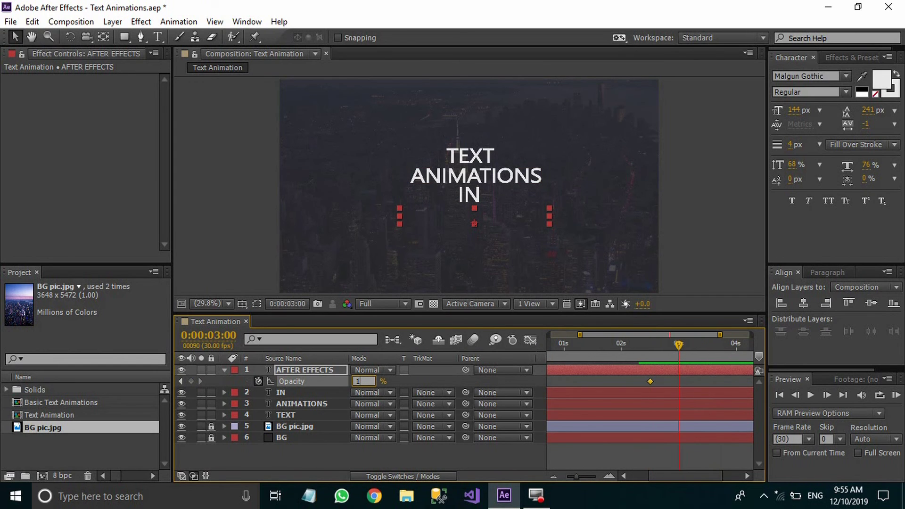
type("00")
key("Return")
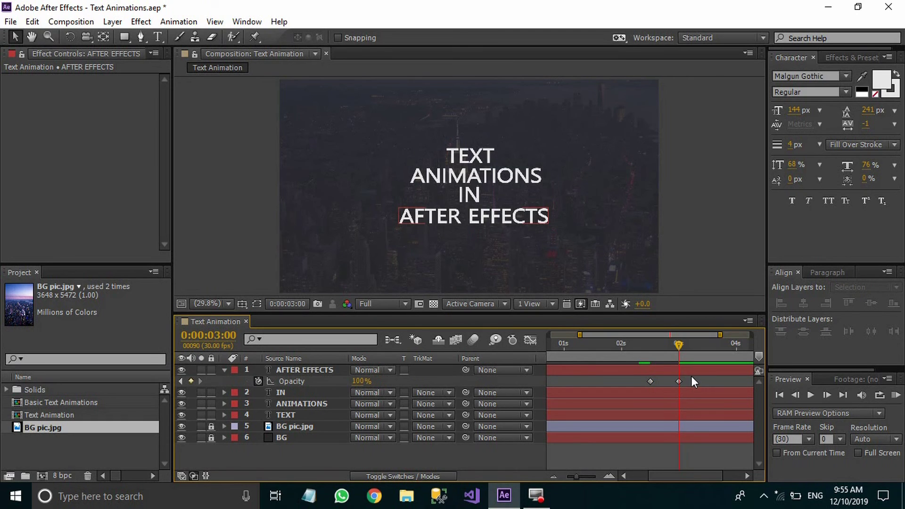
Apply Easy Ease to both Opacity keyframes of the AFTER EFFECTS layer and collapse its properties.
left_click_drag(692, 378, 636, 387)
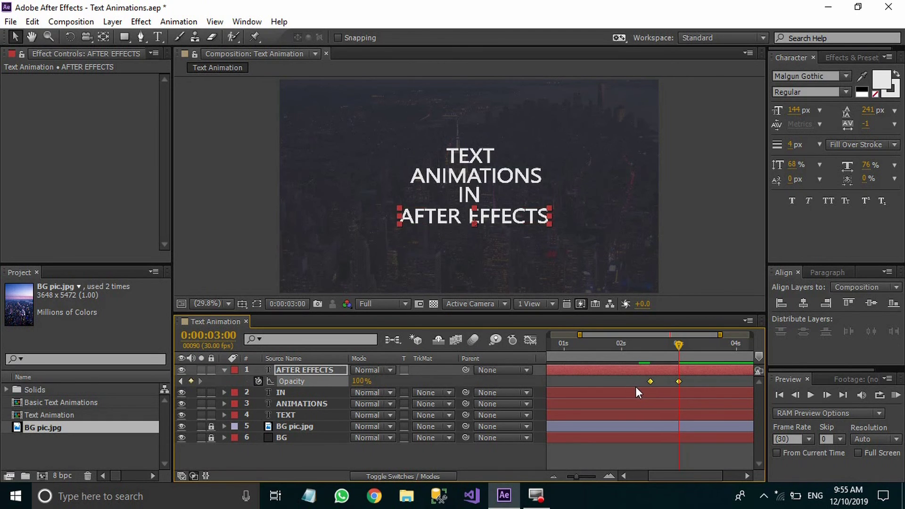
key("F9")
left_click(224, 369)
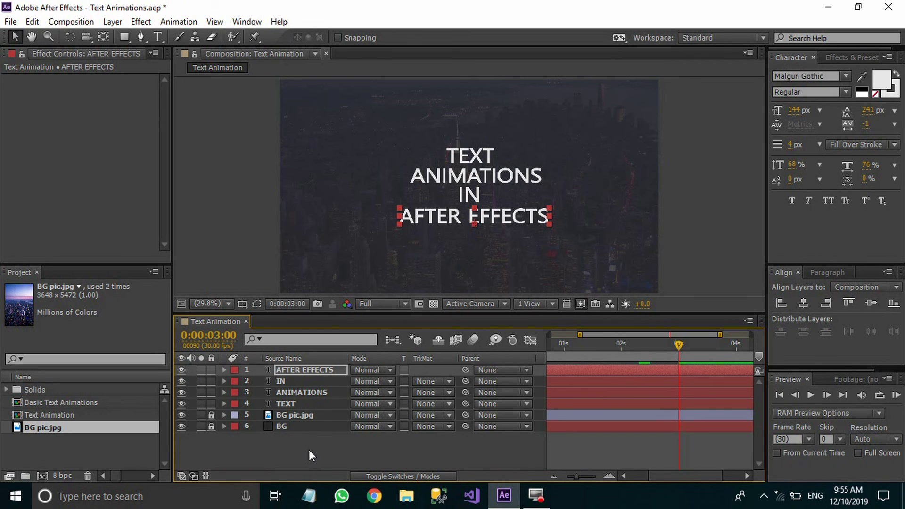
Shorten the work area to end at about 3.5 seconds and return to the first frame with nothing selected.
left_click_drag(576, 477, 563, 477)
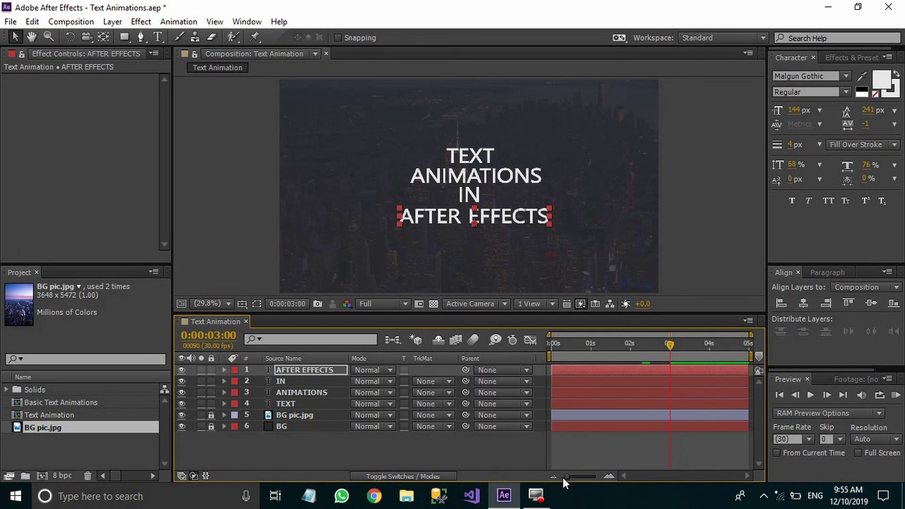
left_click_drag(750, 357, 692, 358)
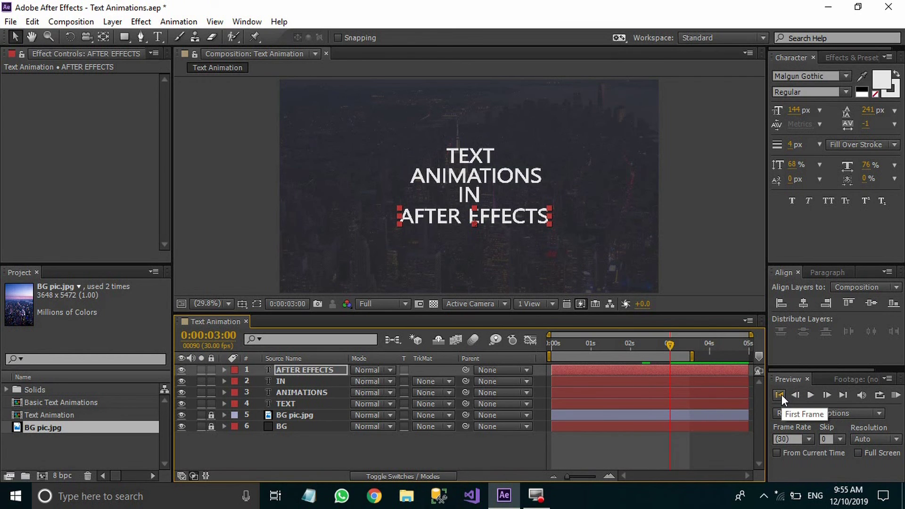
left_click(781, 396)
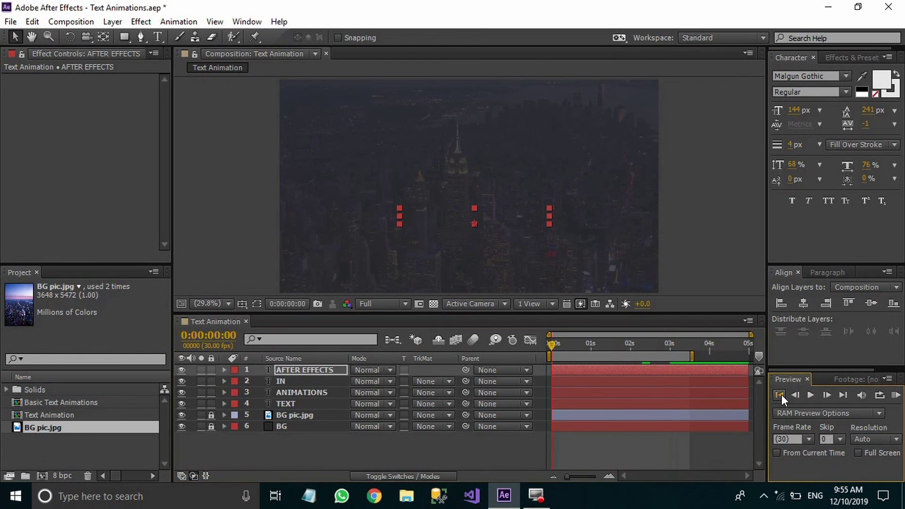
left_click(444, 450)
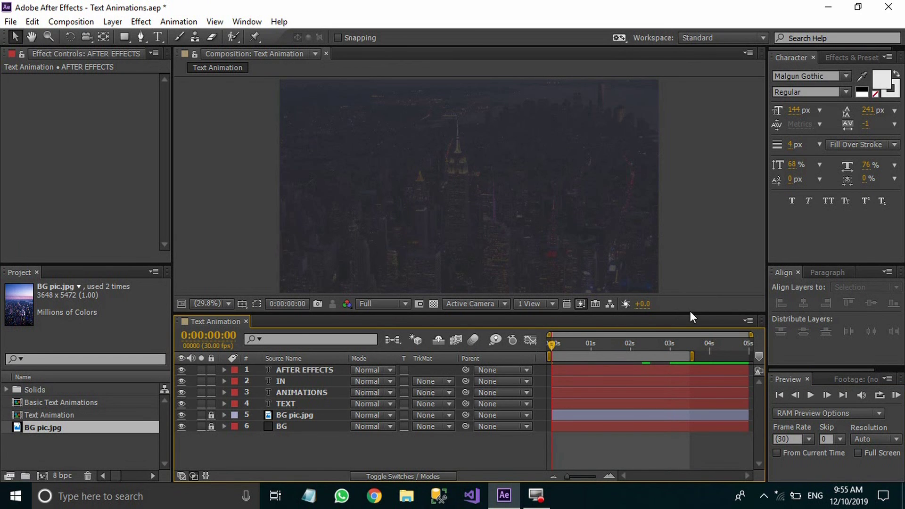
Enlarge the composition view by shrinking the timeline, and briefly play the animation.
left_click_drag(691, 311, 690, 317)
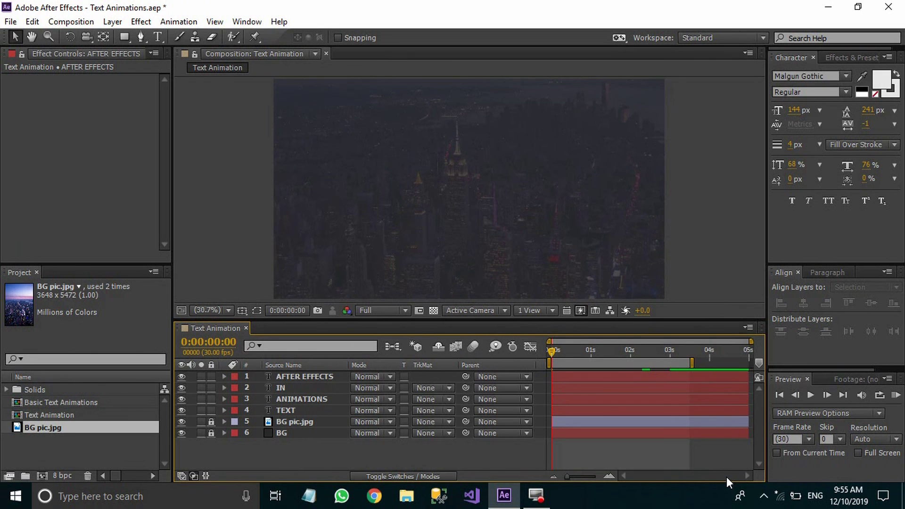
left_click_drag(722, 318, 735, 465)
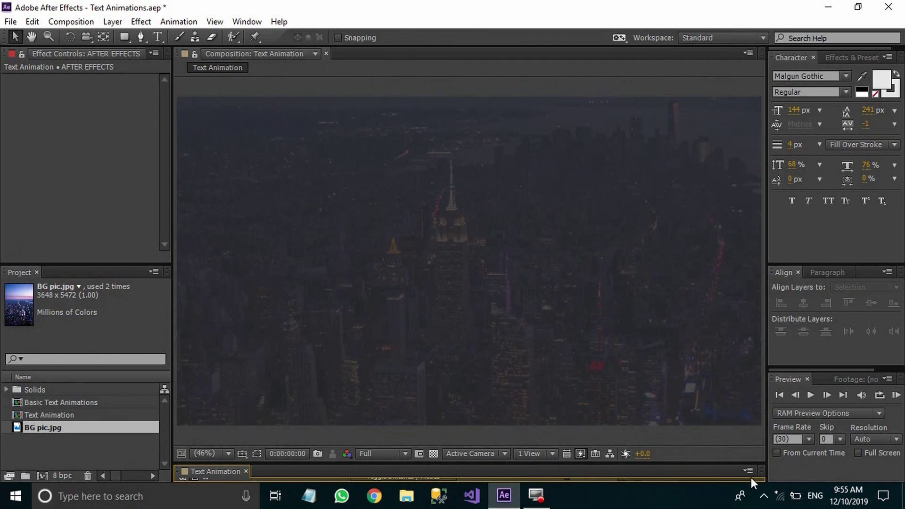
left_click(809, 395)
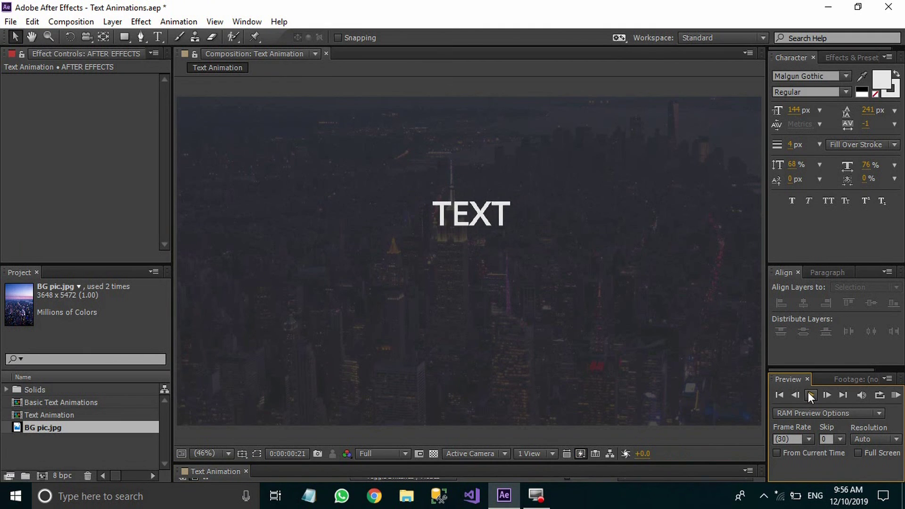
left_click(810, 396)
Lower the composition preview resolution to Half and play the animation from the first frame.
left_click(368, 452)
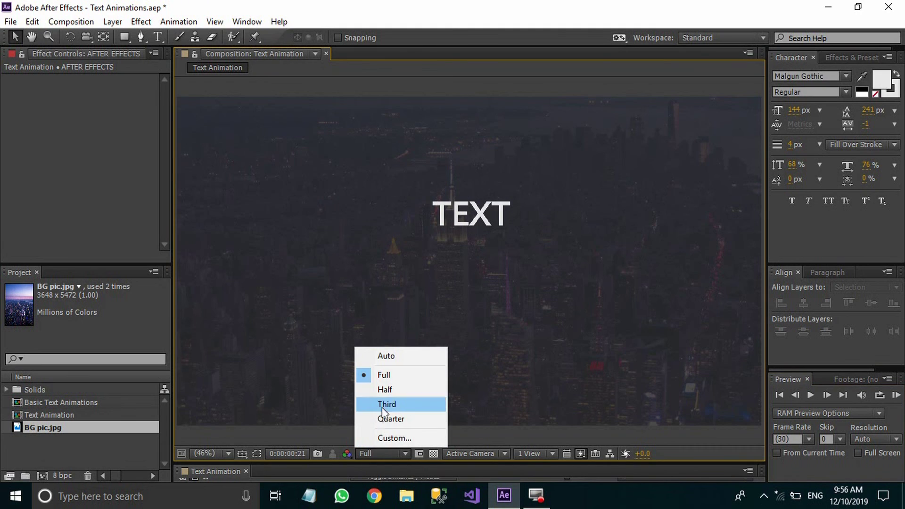
left_click(386, 391)
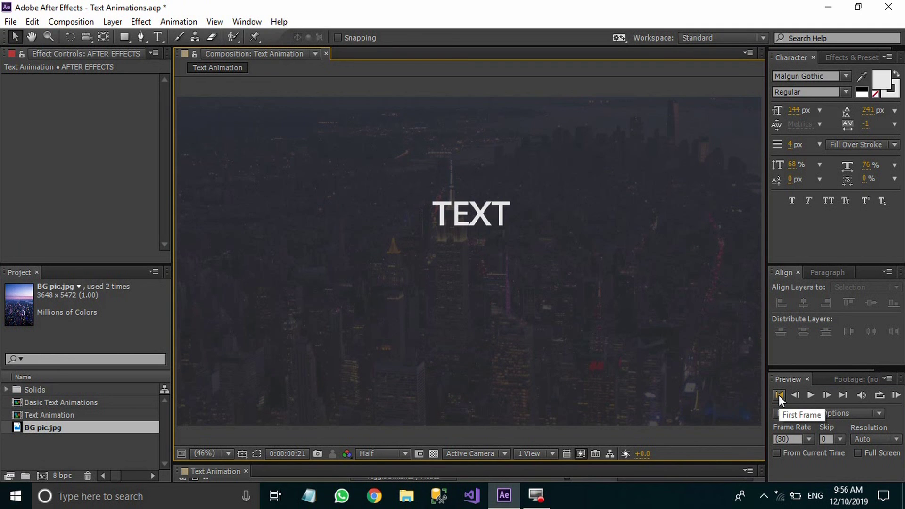
left_click(779, 395)
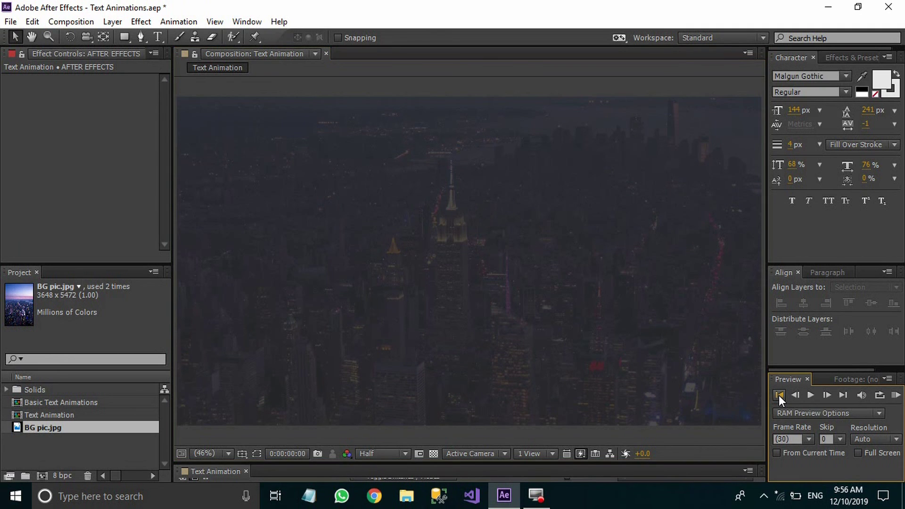
left_click(812, 395)
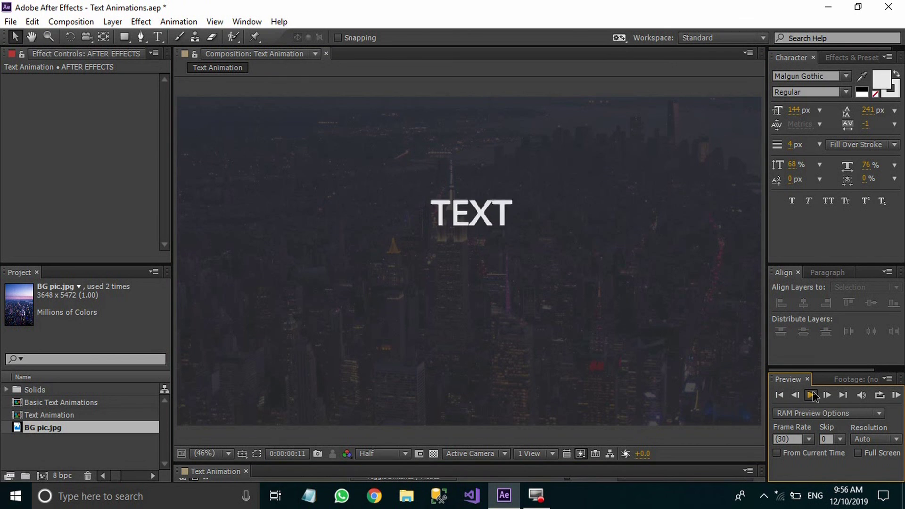